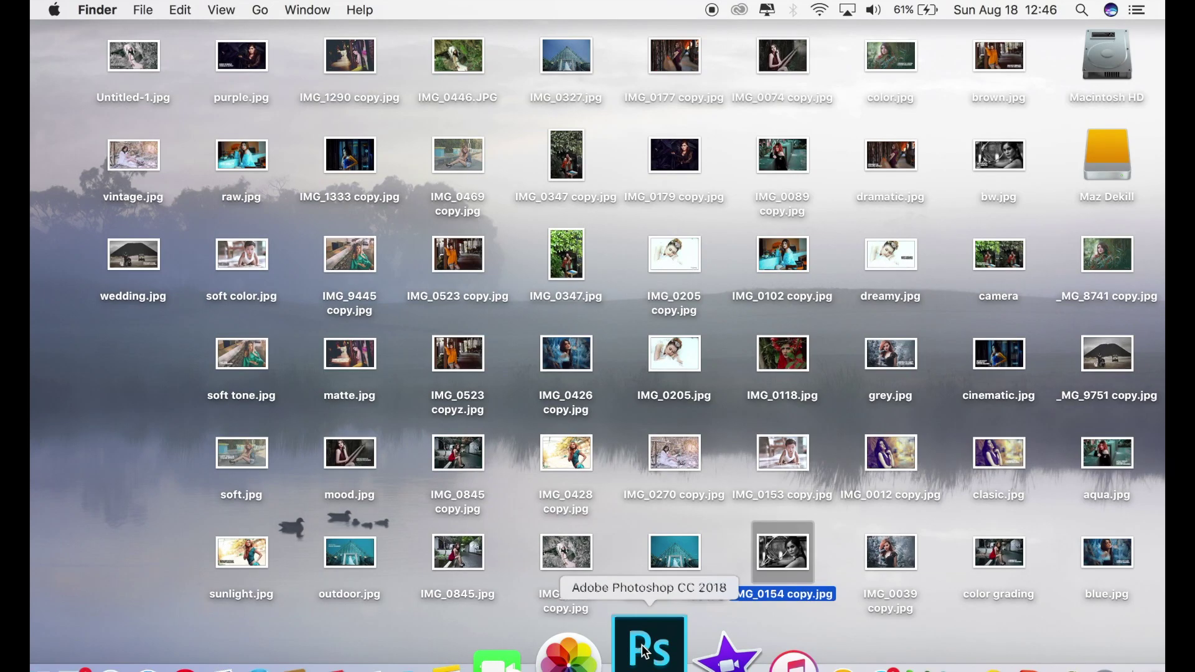
# Launch Photoshop CC 2018 from the Dock
pyautogui.click(646, 652)
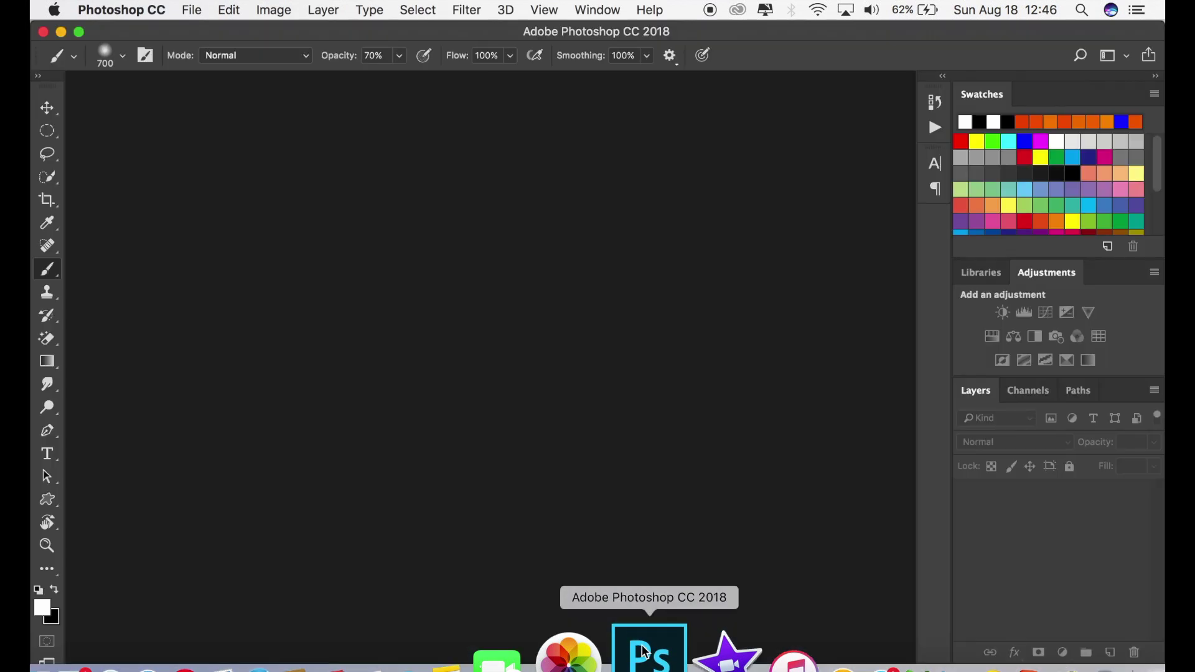
# Open the portrait photo IMG_0118.jpg as a new document
pyautogui.click(53, 114)
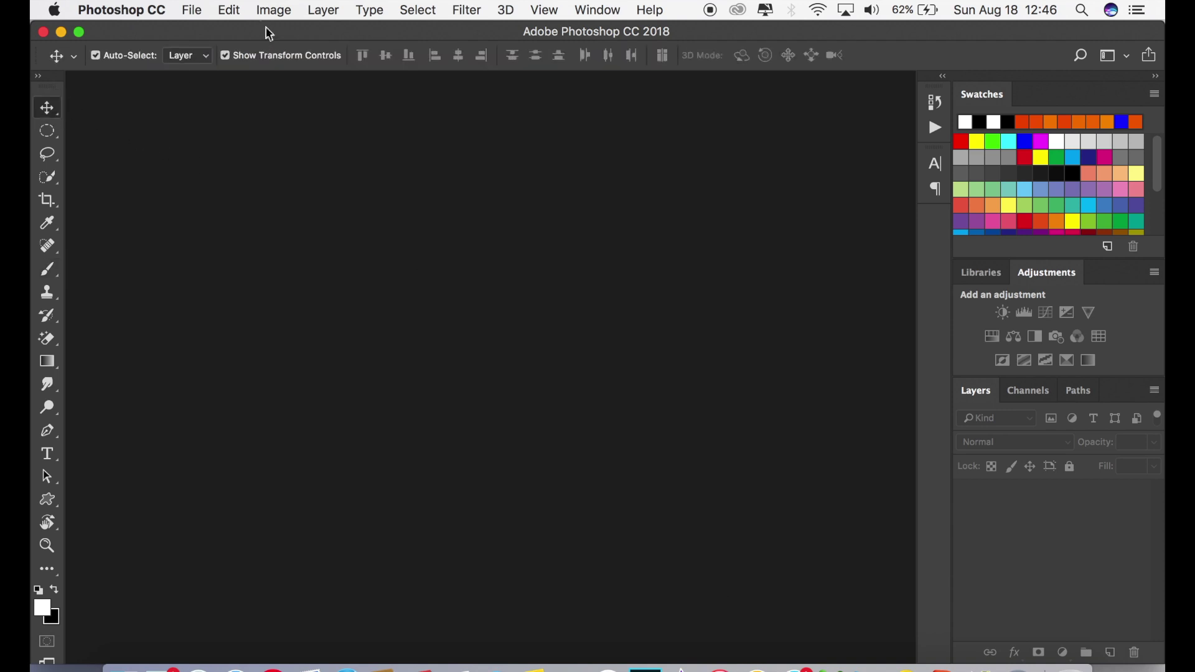
pyautogui.click(193, 11)
pyautogui.click(198, 41)
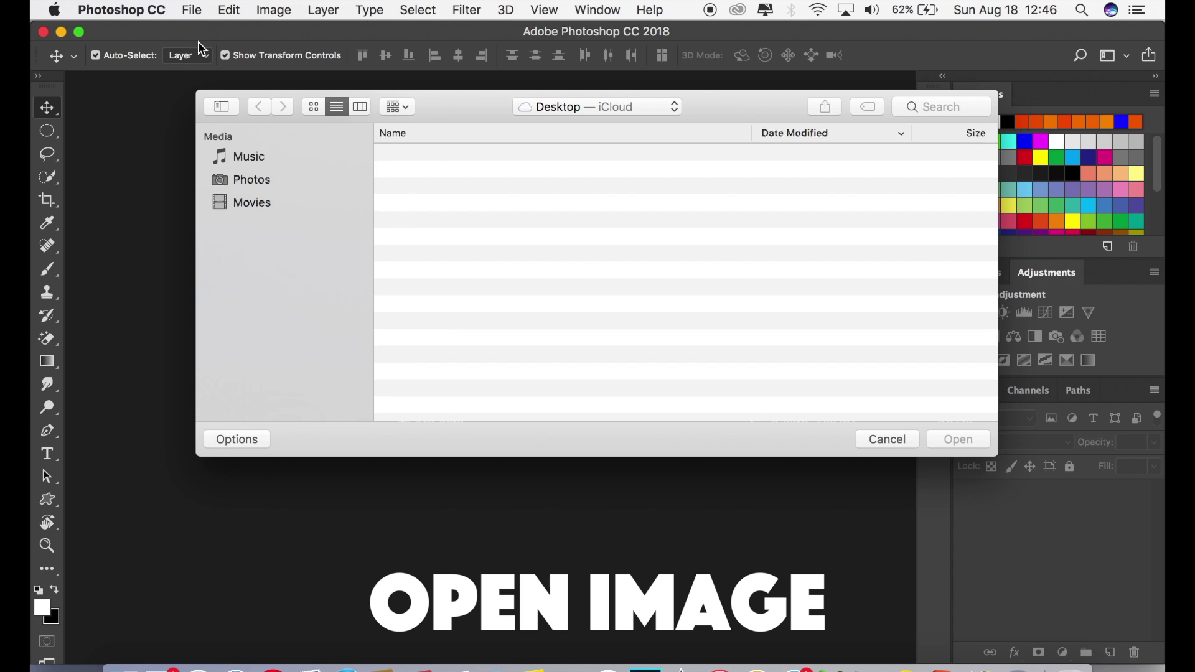
pyautogui.click(441, 155)
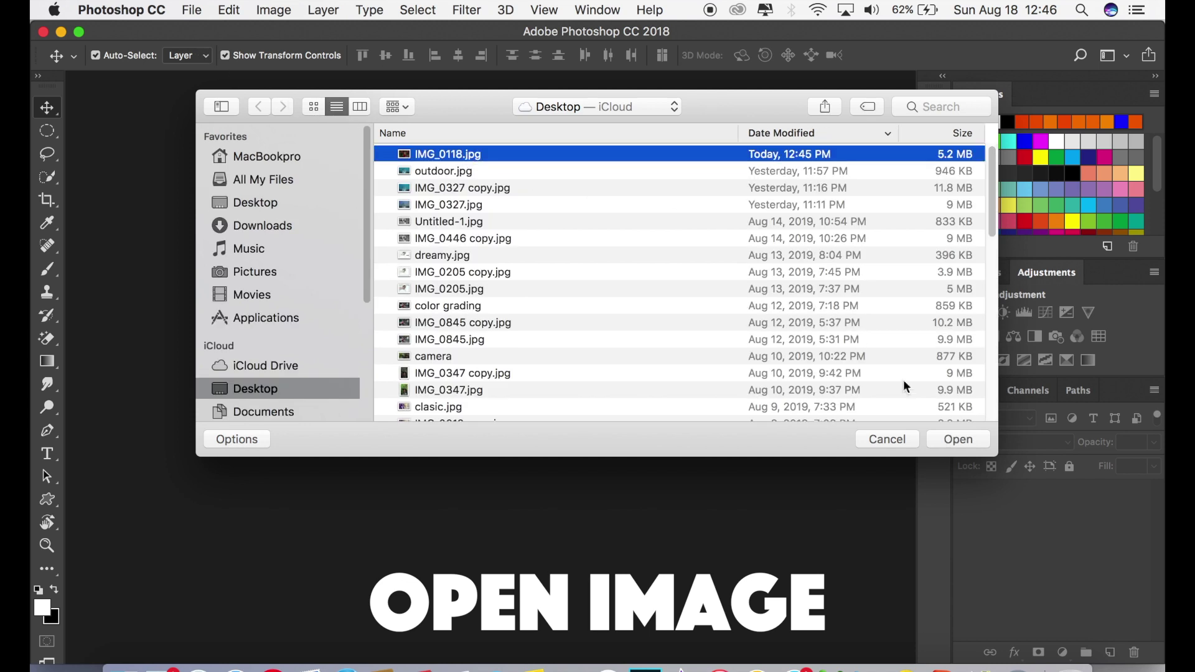
pyautogui.click(956, 439)
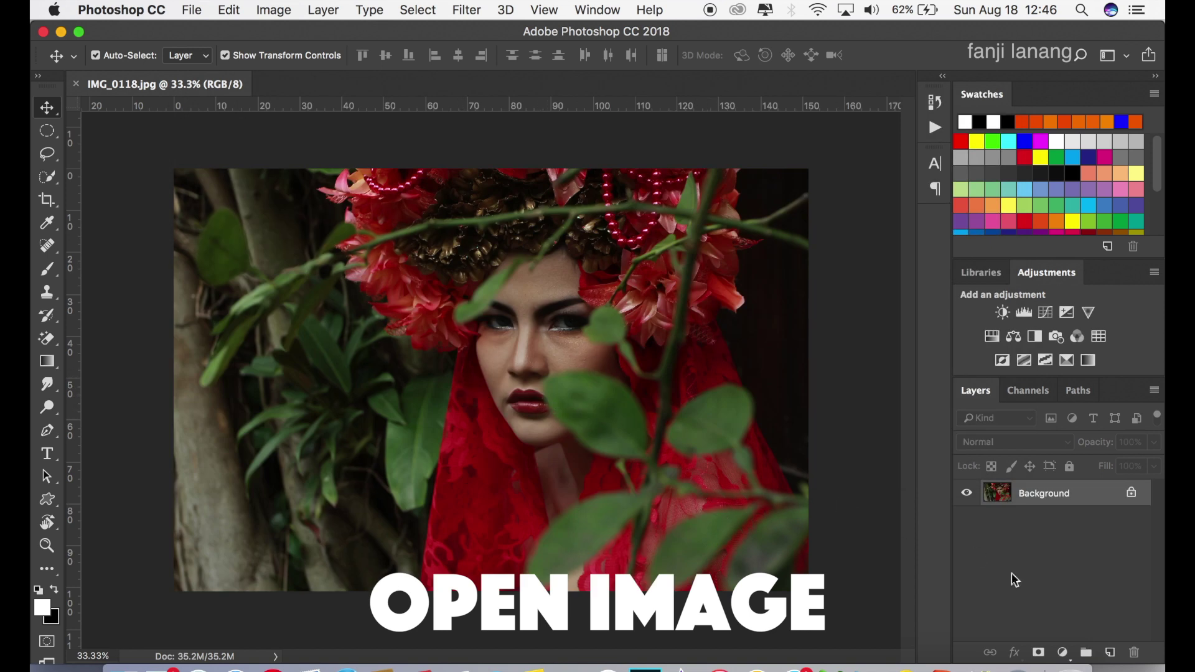
pyautogui.click(1064, 652)
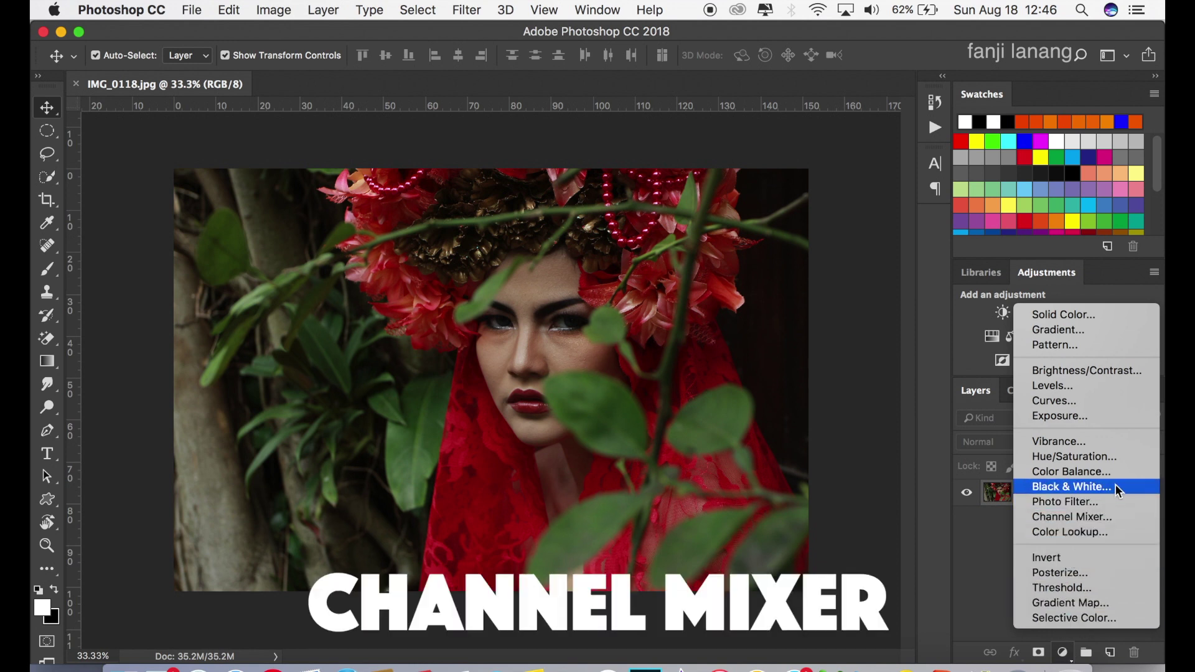
# Add a Channel Mixer layer with Blue output set to Green 100 and Blue 0
pyautogui.click(1098, 517)
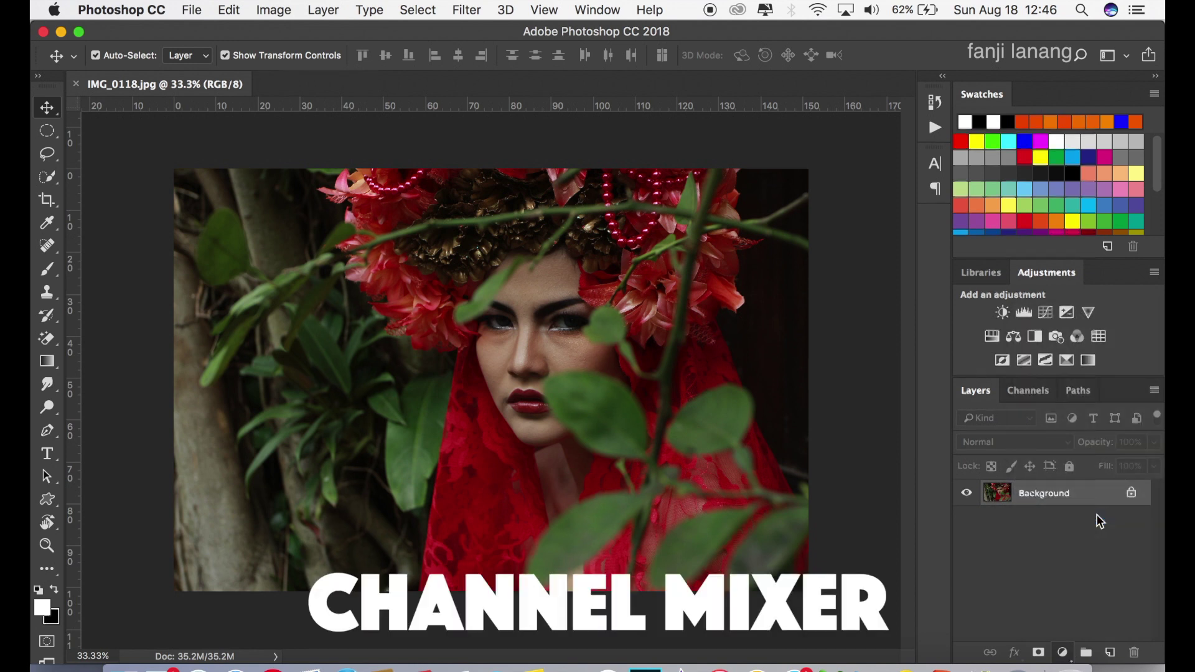
pyautogui.click(867, 224)
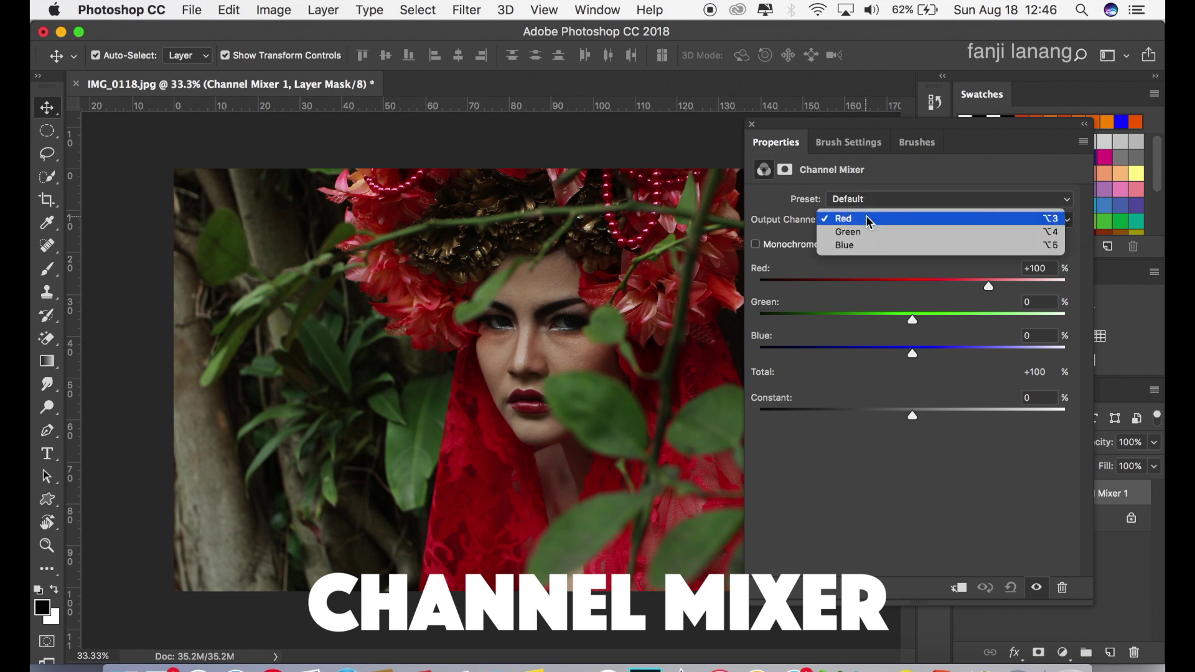
pyautogui.click(854, 247)
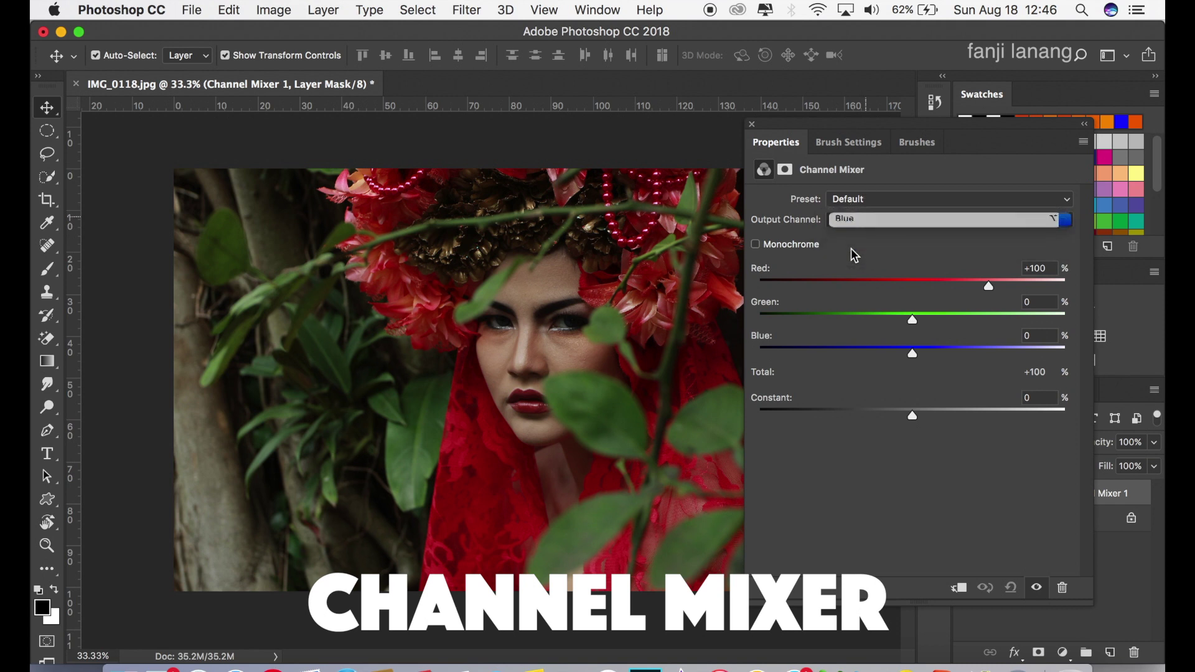
pyautogui.click(1037, 304)
pyautogui.write('100')
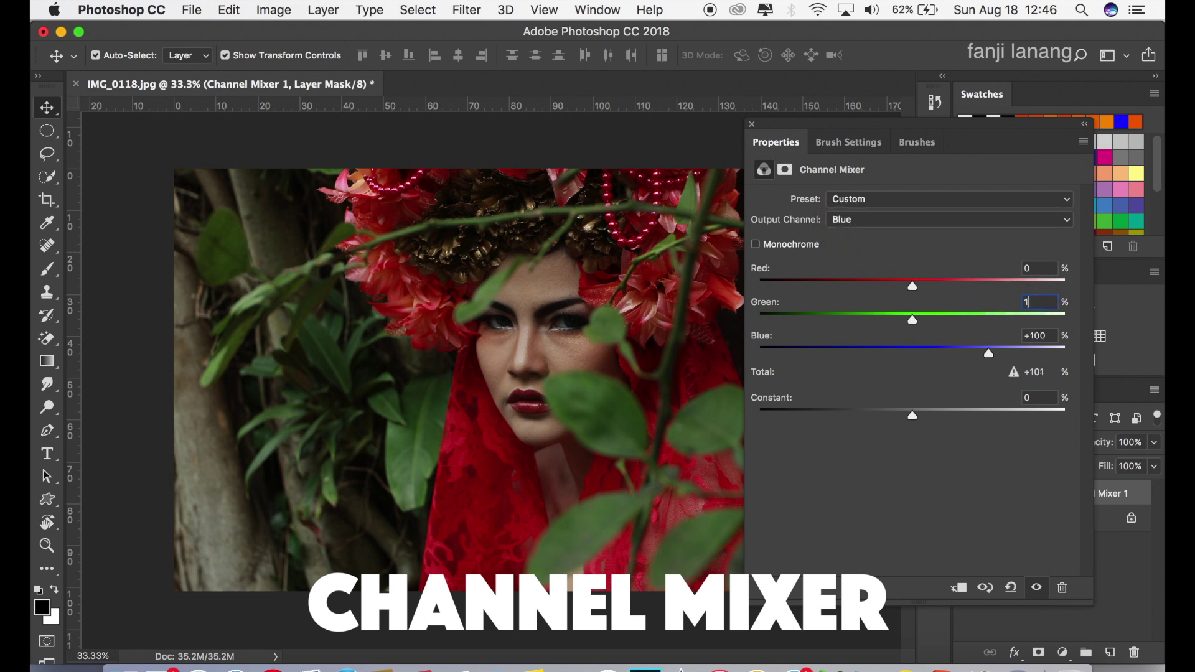
pyautogui.click(1051, 336)
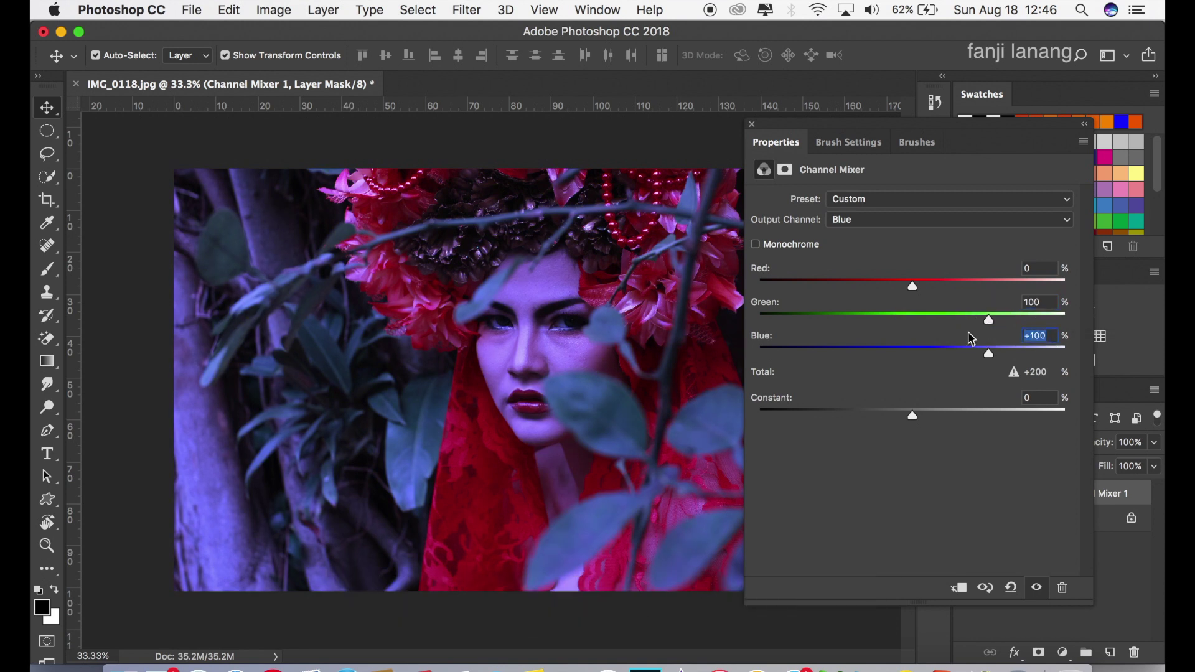
pyautogui.write('0')
pyautogui.click(751, 124)
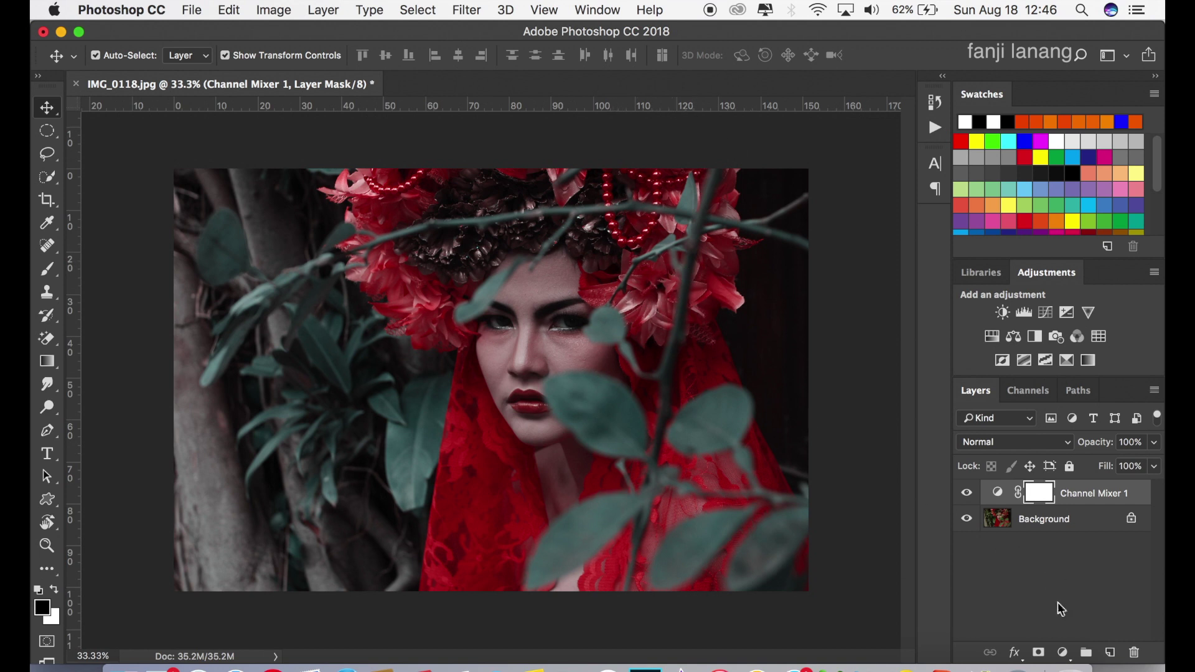
# Add a reversed radial gradient fill layer, shifting its centre up and right
pyautogui.click(1063, 653)
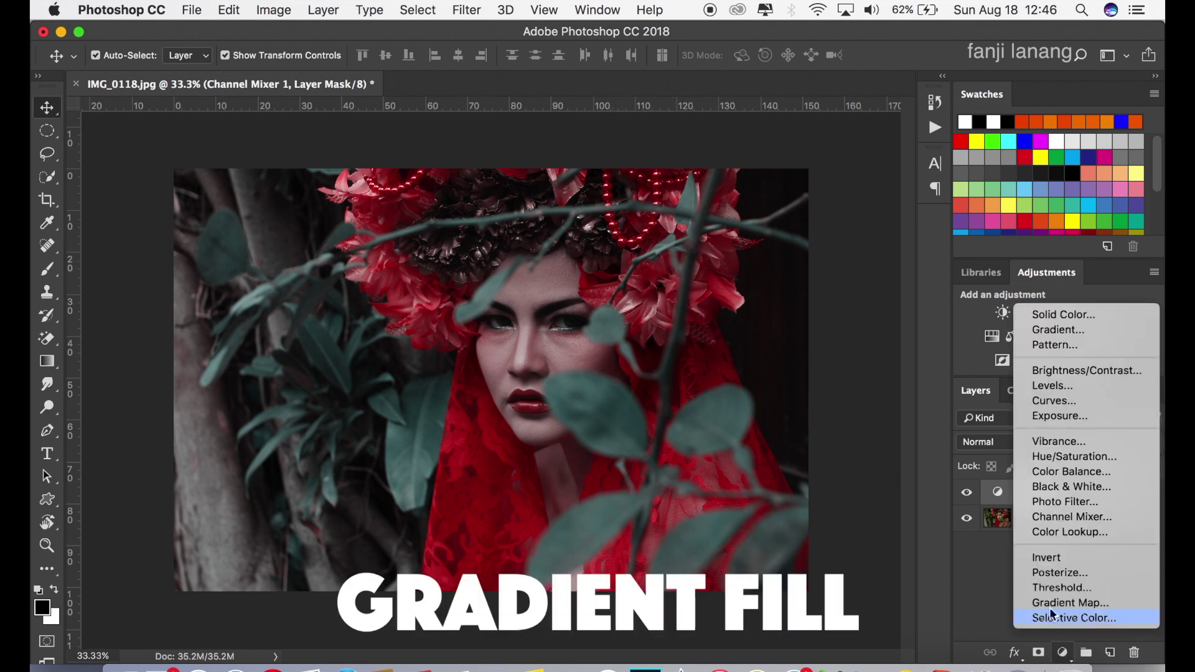
pyautogui.click(1052, 330)
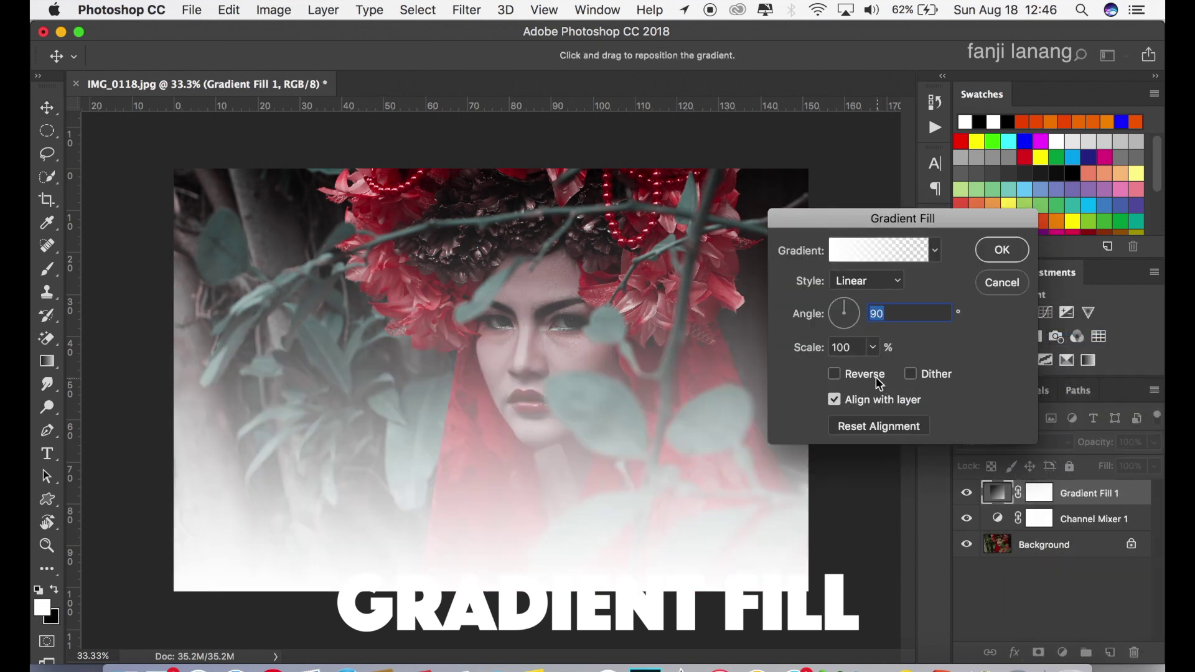
pyautogui.click(835, 374)
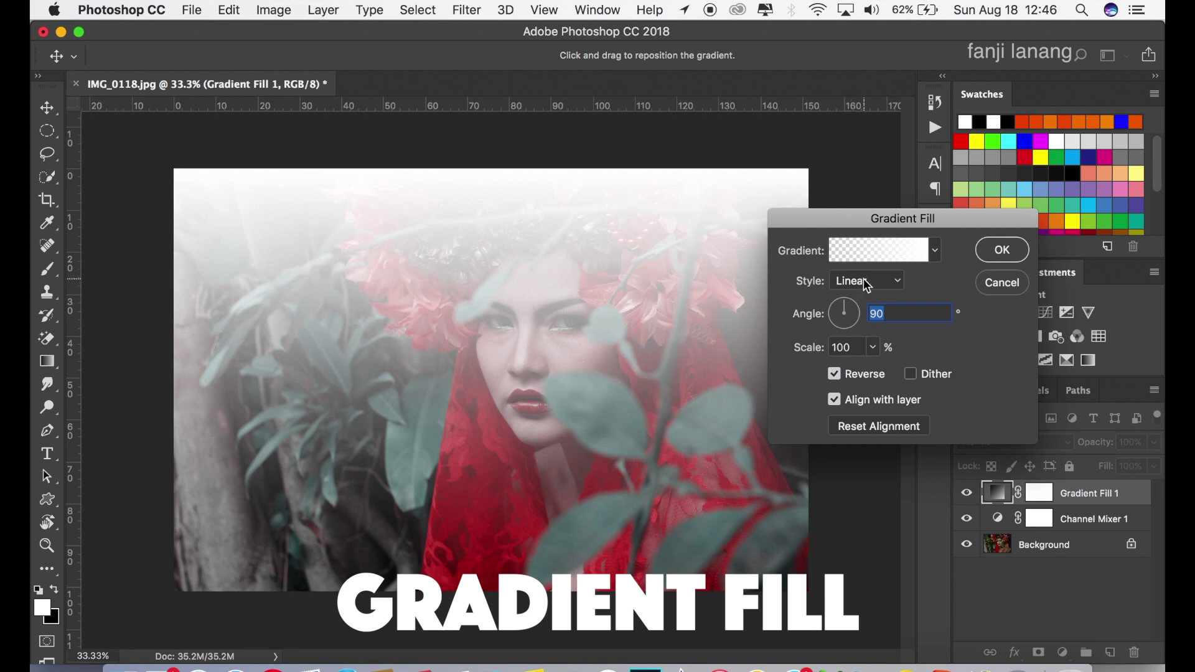
pyautogui.click(868, 283)
pyautogui.click(852, 291)
pyautogui.moveTo(468, 364); pyautogui.dragTo(514, 339)
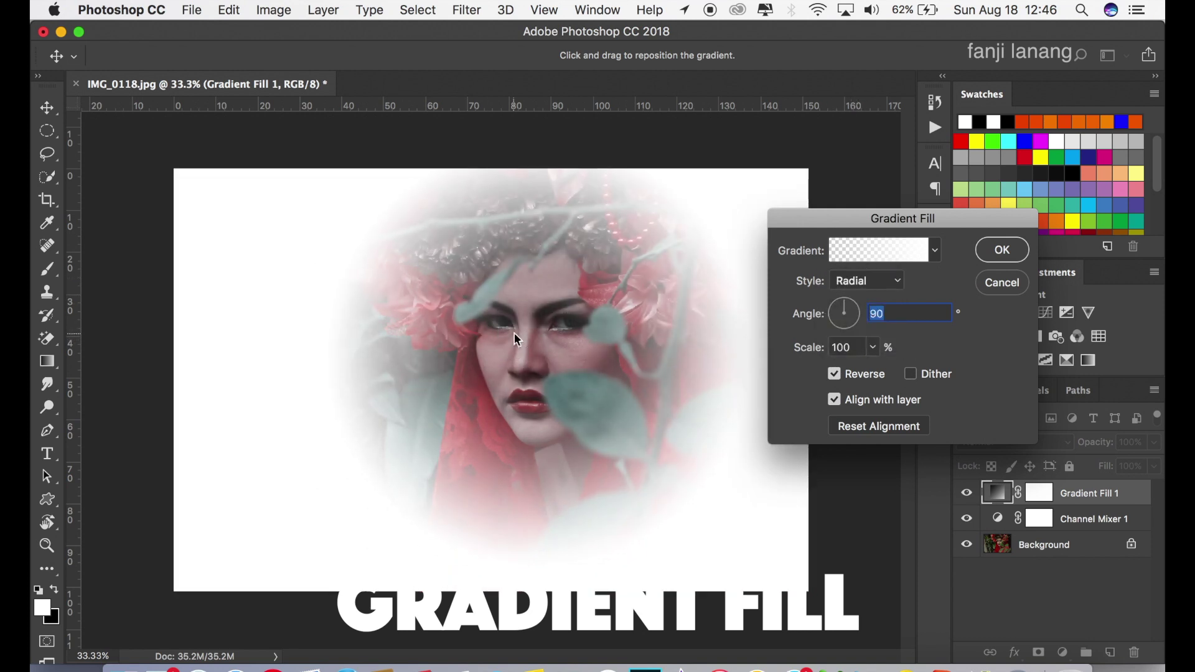
# Apply the Neutral Density preset with angle 49.76 and scale 155%, then toggle the vignette to compare
pyautogui.click(910, 261)
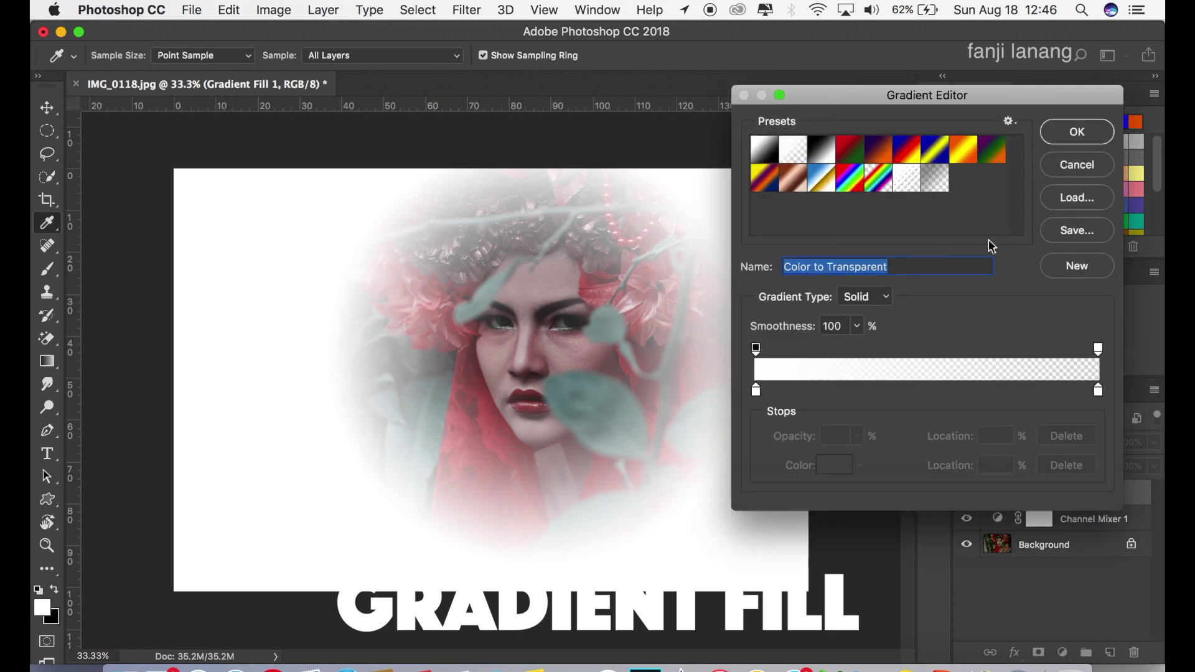
pyautogui.click(947, 186)
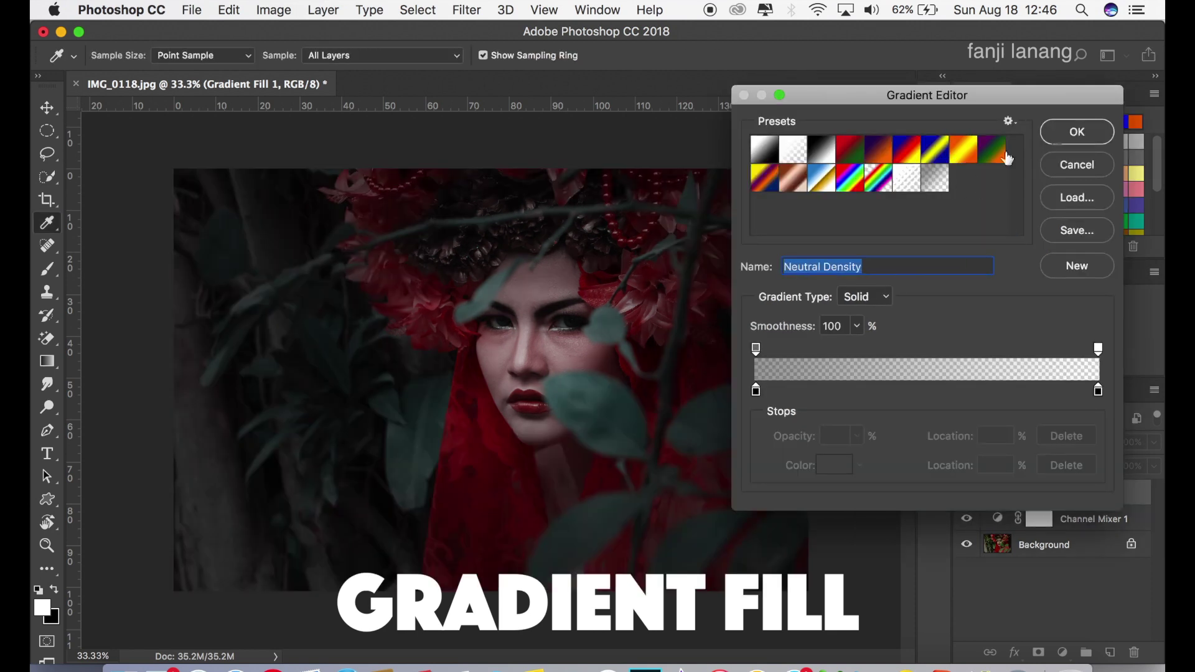
pyautogui.click(1098, 131)
pyautogui.moveTo(848, 303); pyautogui.dragTo(856, 304)
pyautogui.click(874, 349)
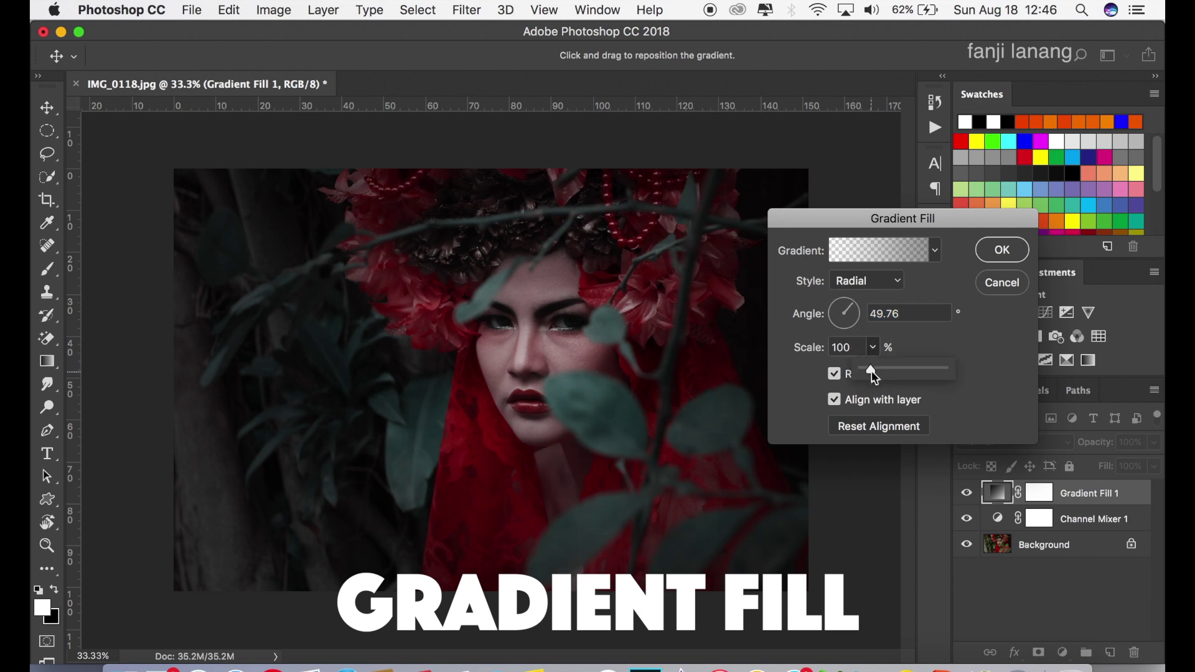
pyautogui.moveTo(872, 371); pyautogui.dragTo(875, 370)
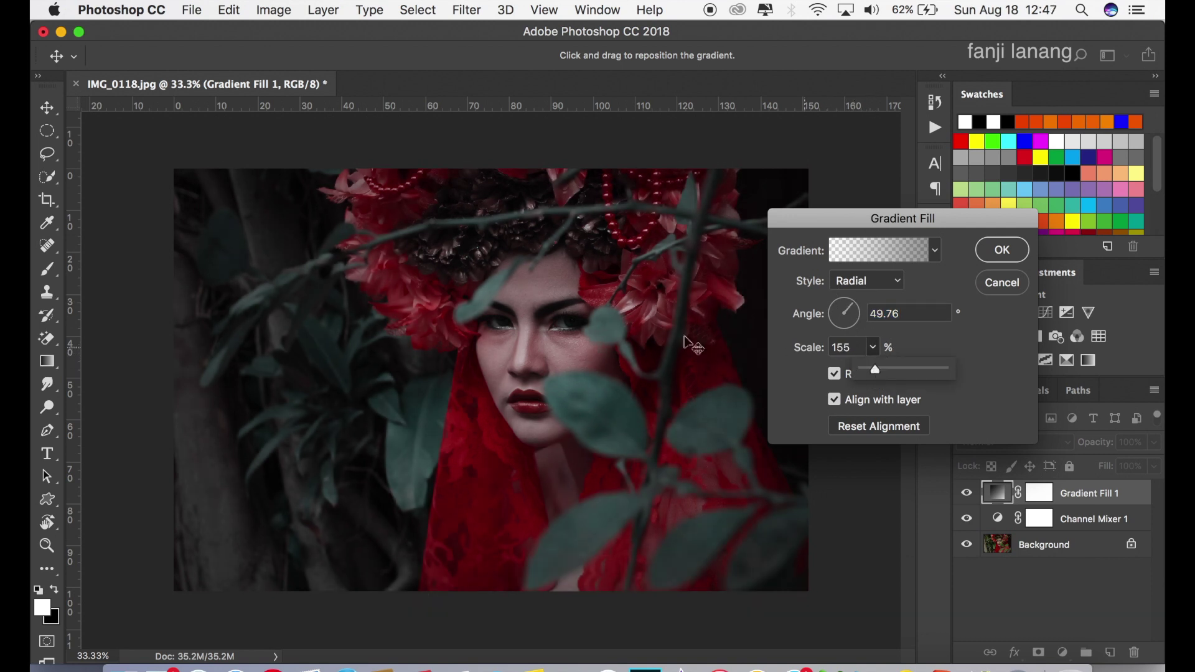
pyautogui.click(565, 371)
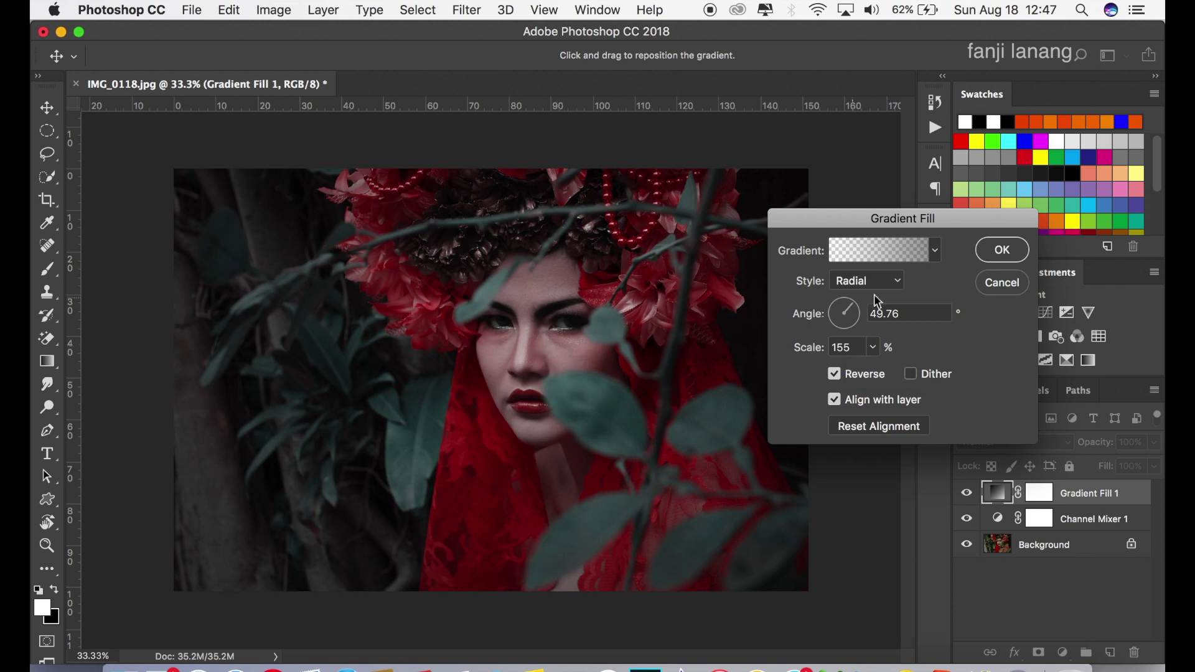
pyautogui.click(997, 251)
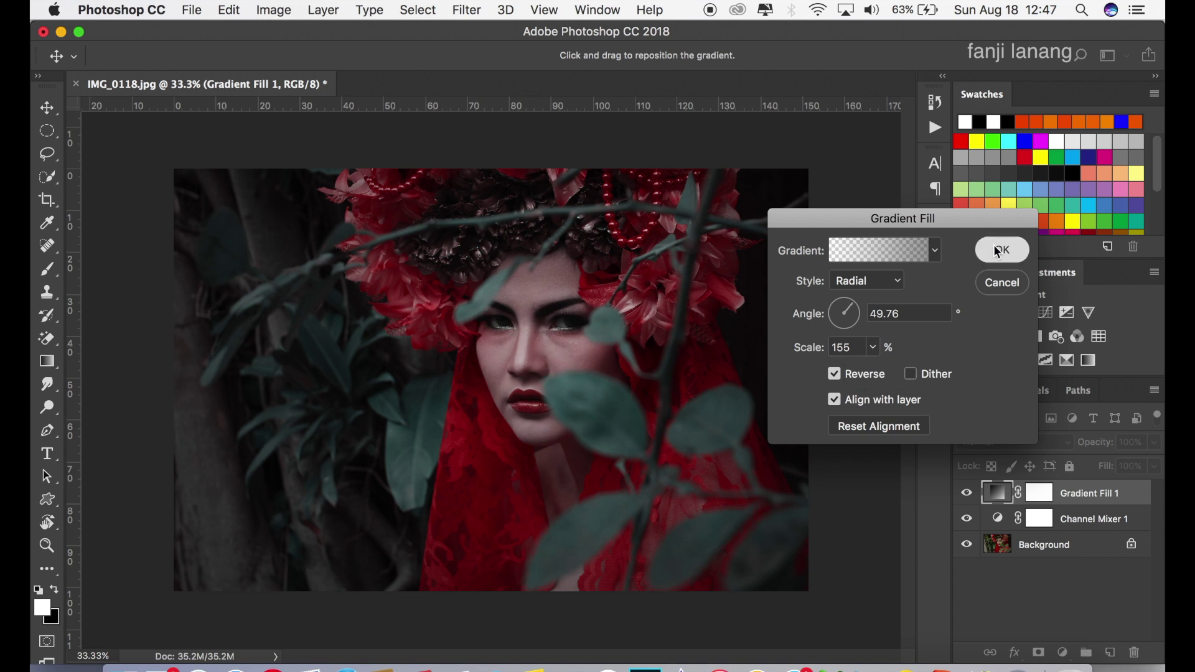
pyautogui.click(997, 251)
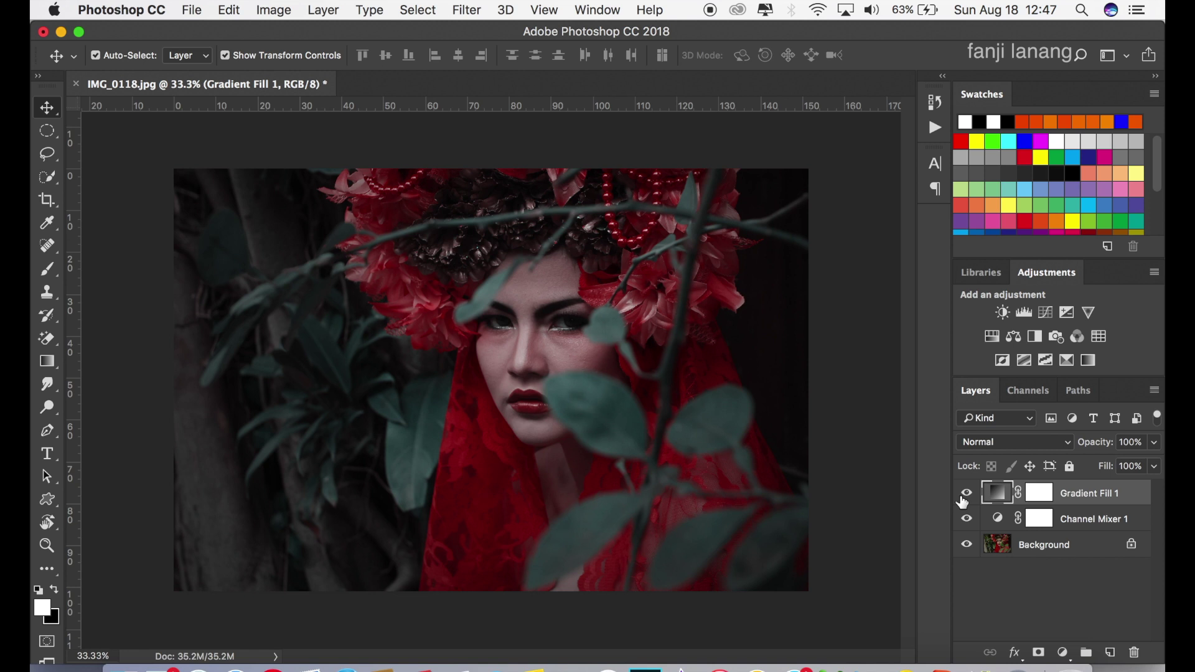
pyautogui.click(965, 495)
pyautogui.click(965, 496)
# Add a Vibrance layer at +100 vibrance and +10 saturation, then toggle it to compare
pyautogui.click(1064, 654)
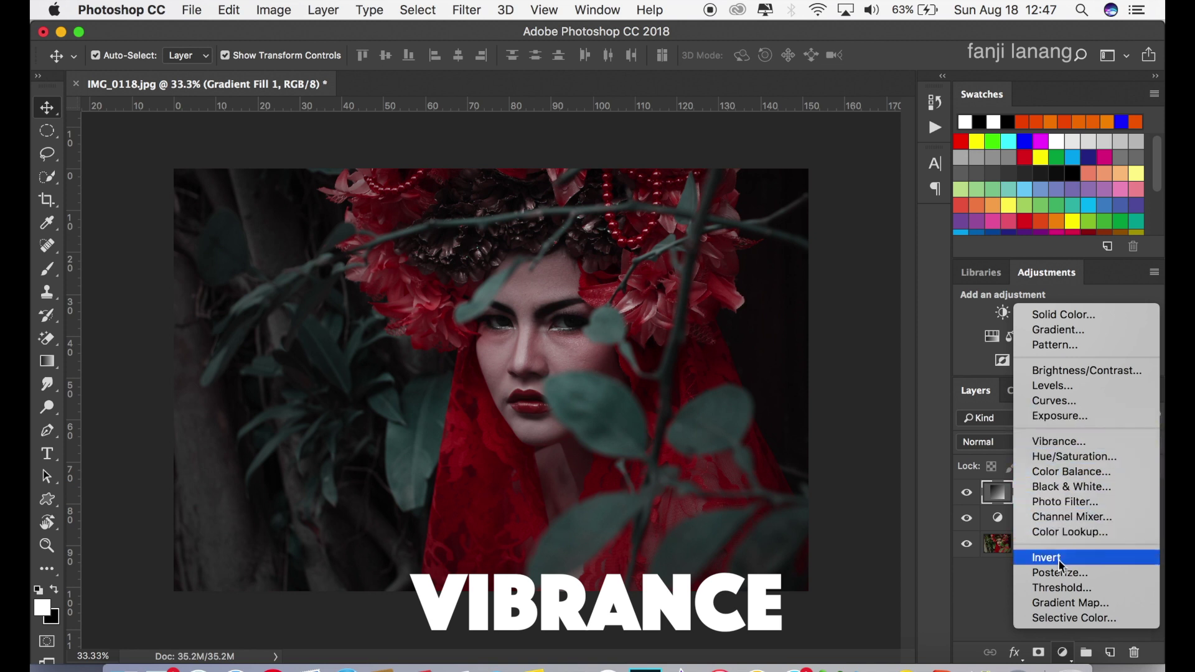
pyautogui.click(1058, 442)
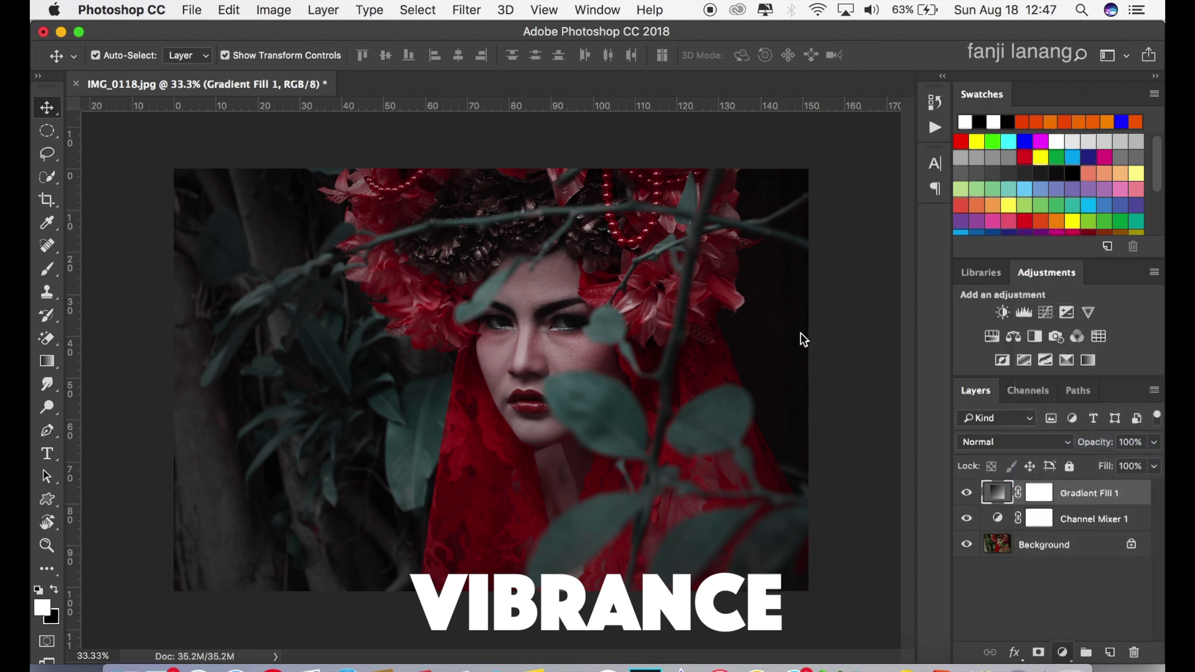
pyautogui.moveTo(1032, 215); pyautogui.dragTo(1111, 219)
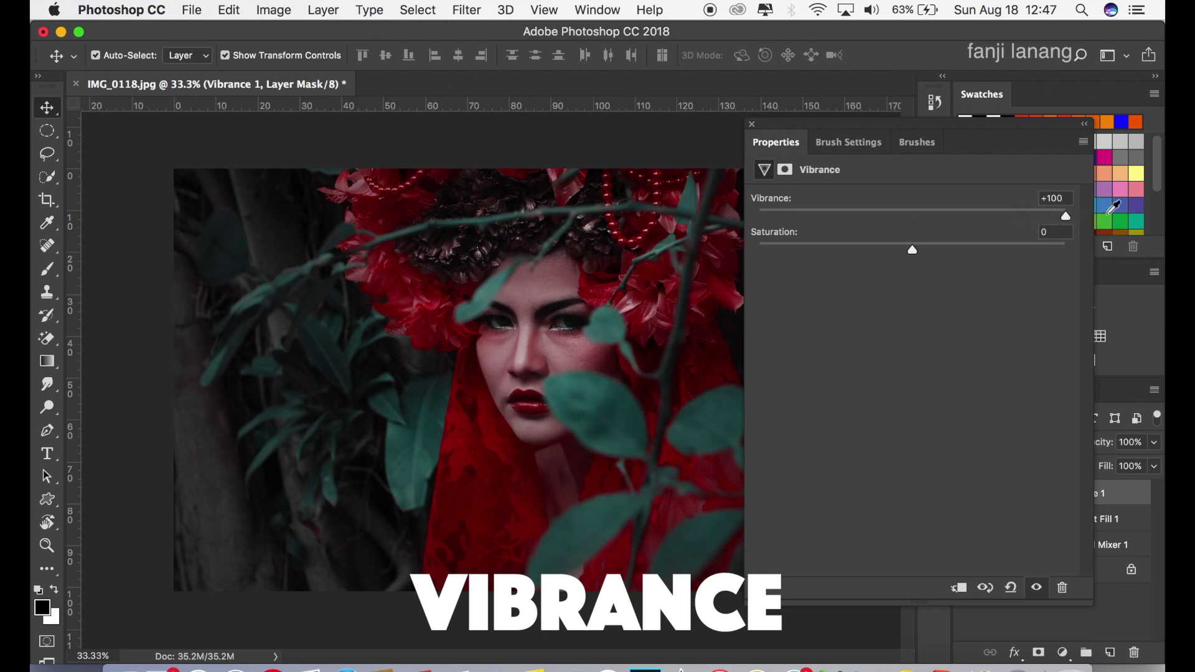
pyautogui.click(927, 250)
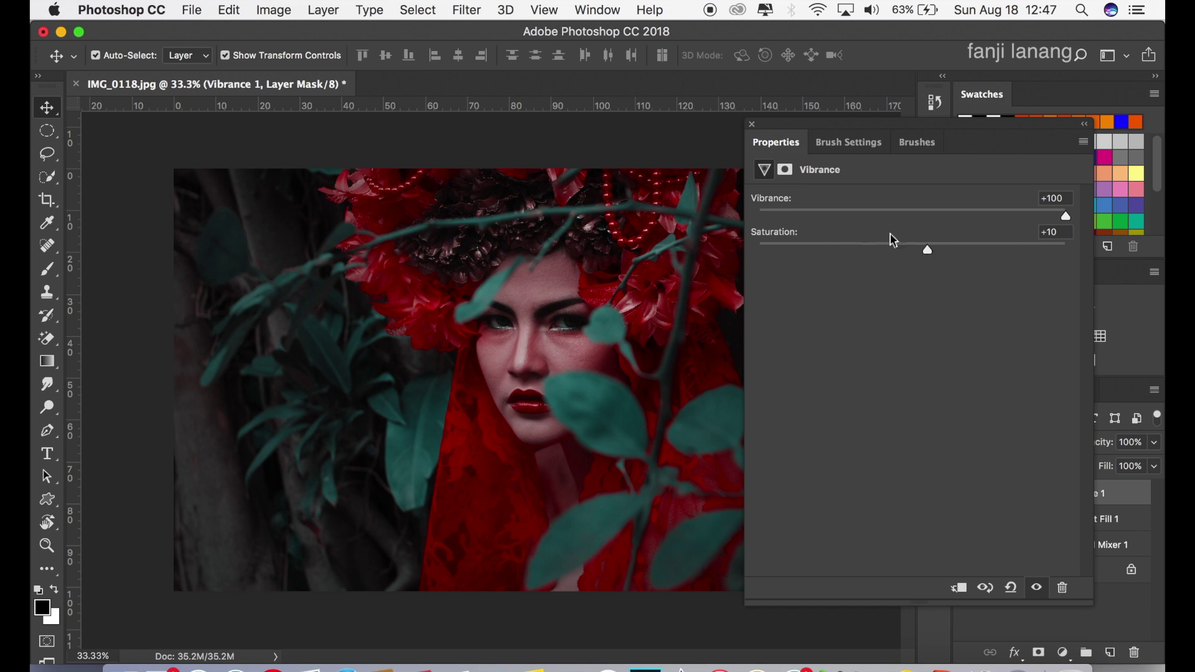
pyautogui.click(750, 124)
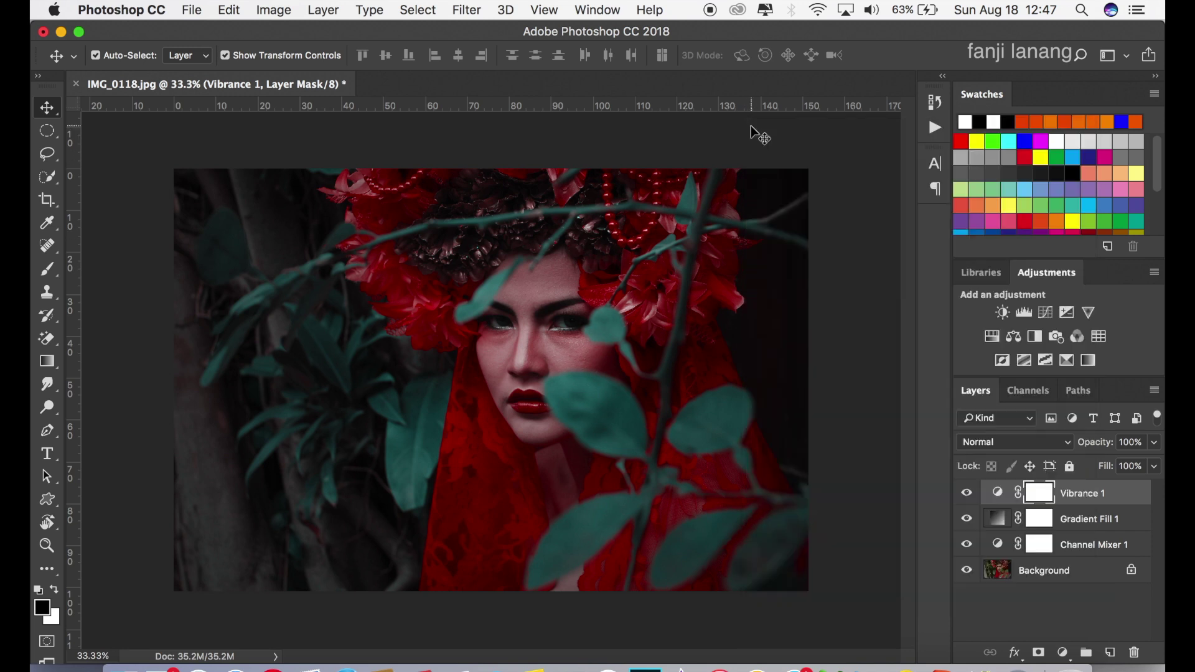
pyautogui.click(964, 493)
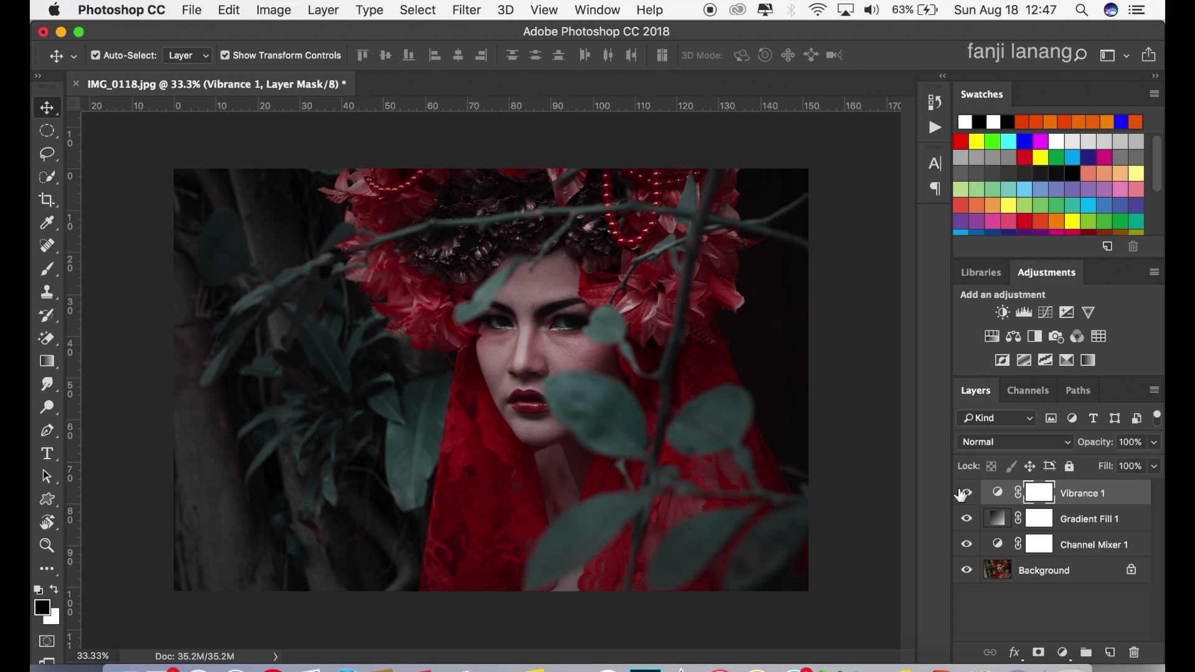
pyautogui.click(965, 494)
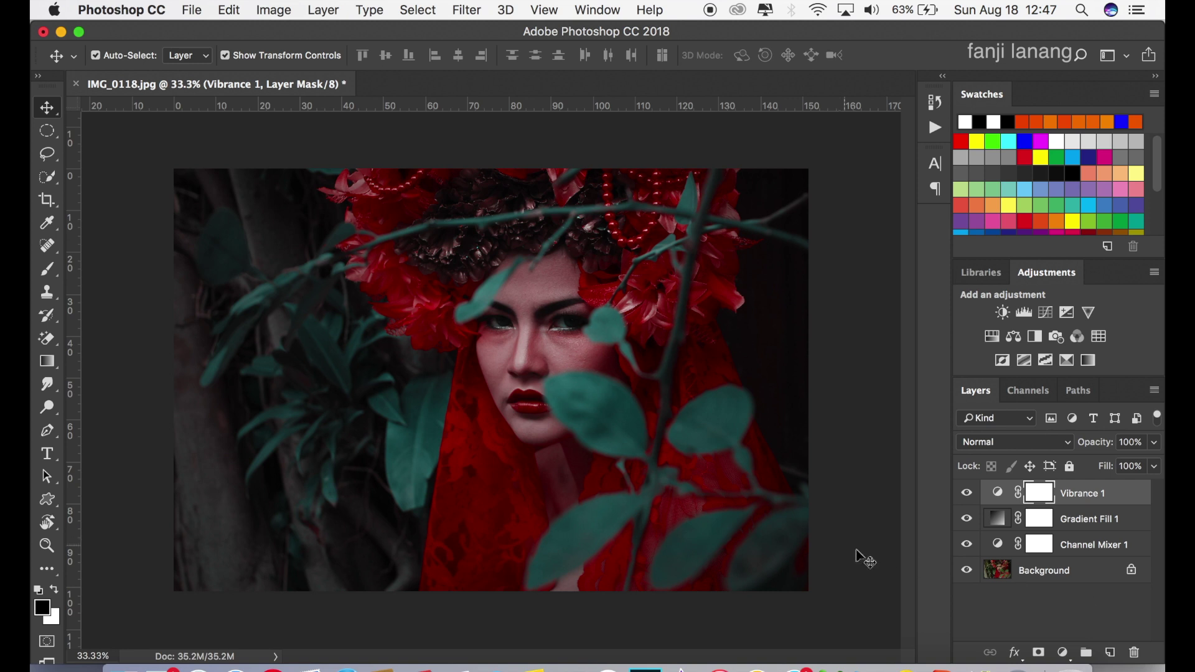
# Create a new top layer and fill it with a merged copy via Apply Image using Multiply
pyautogui.click(1110, 652)
pyautogui.press('x')
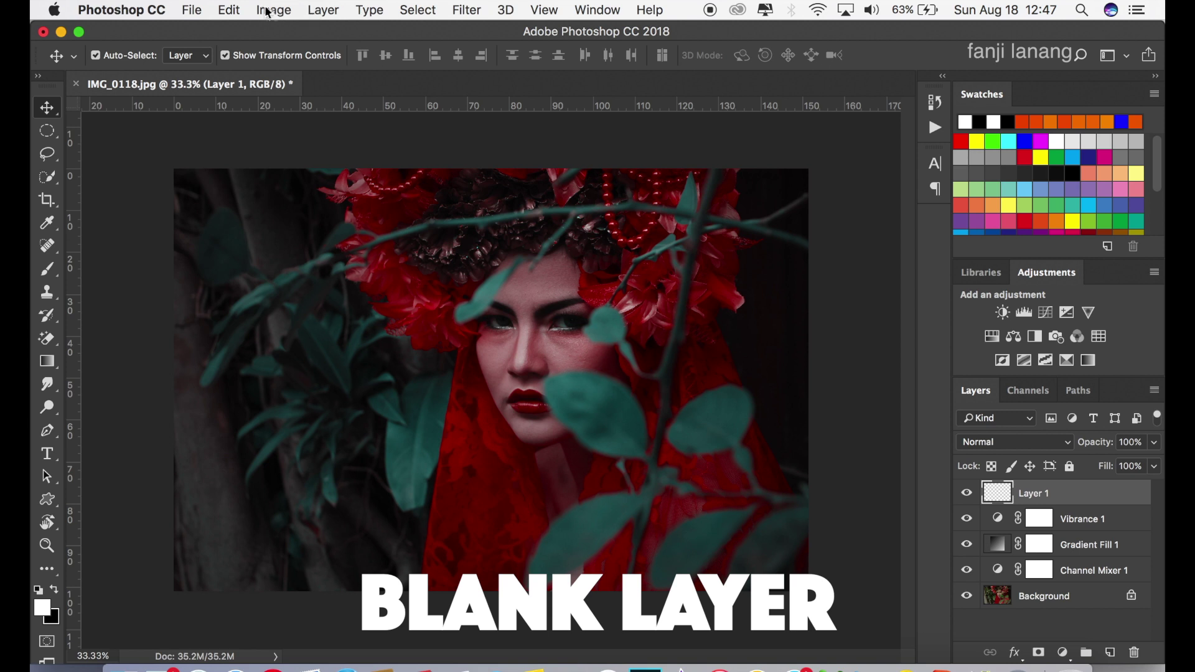
pyautogui.click(268, 11)
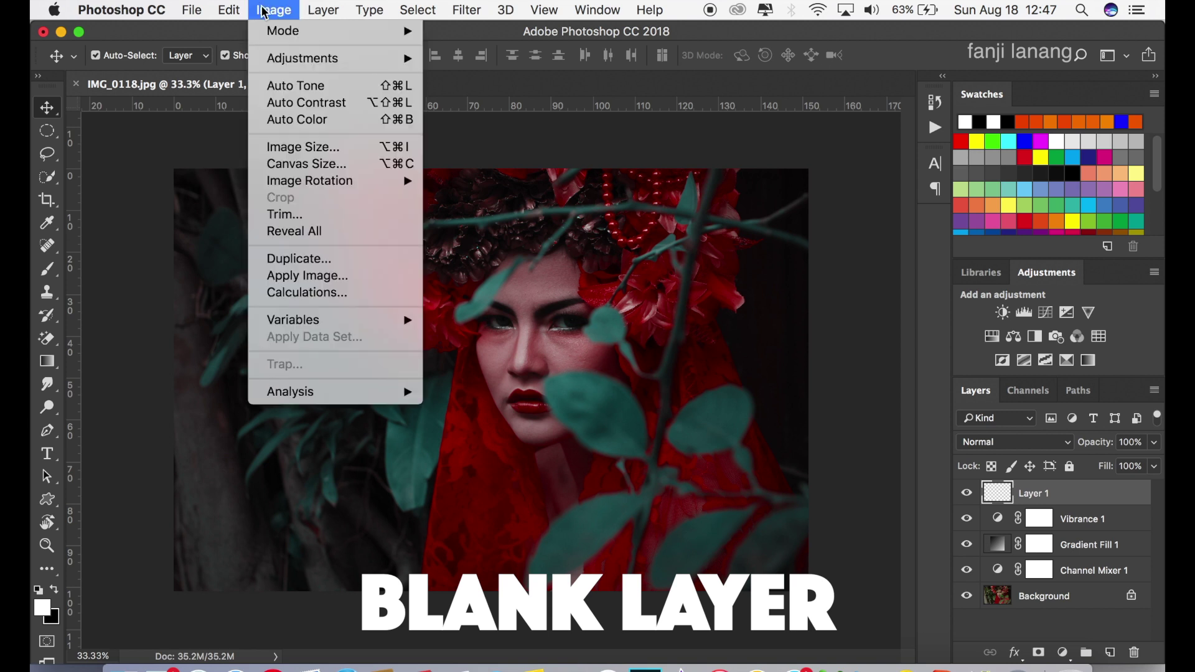
pyautogui.click(324, 276)
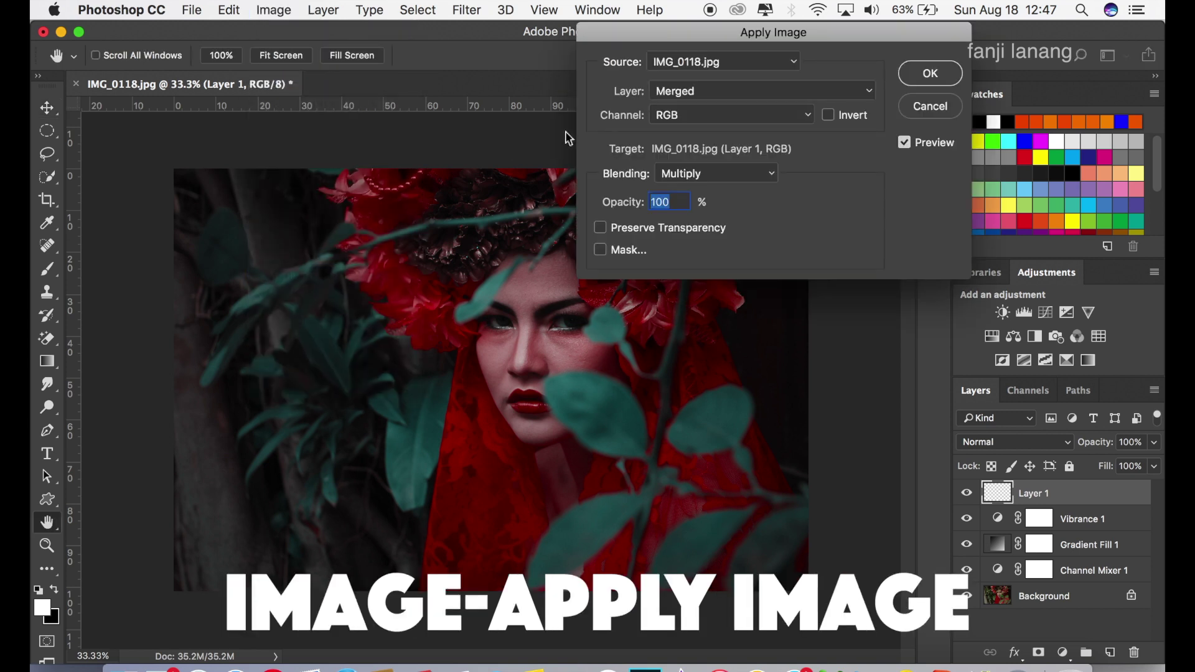
pyautogui.click(921, 80)
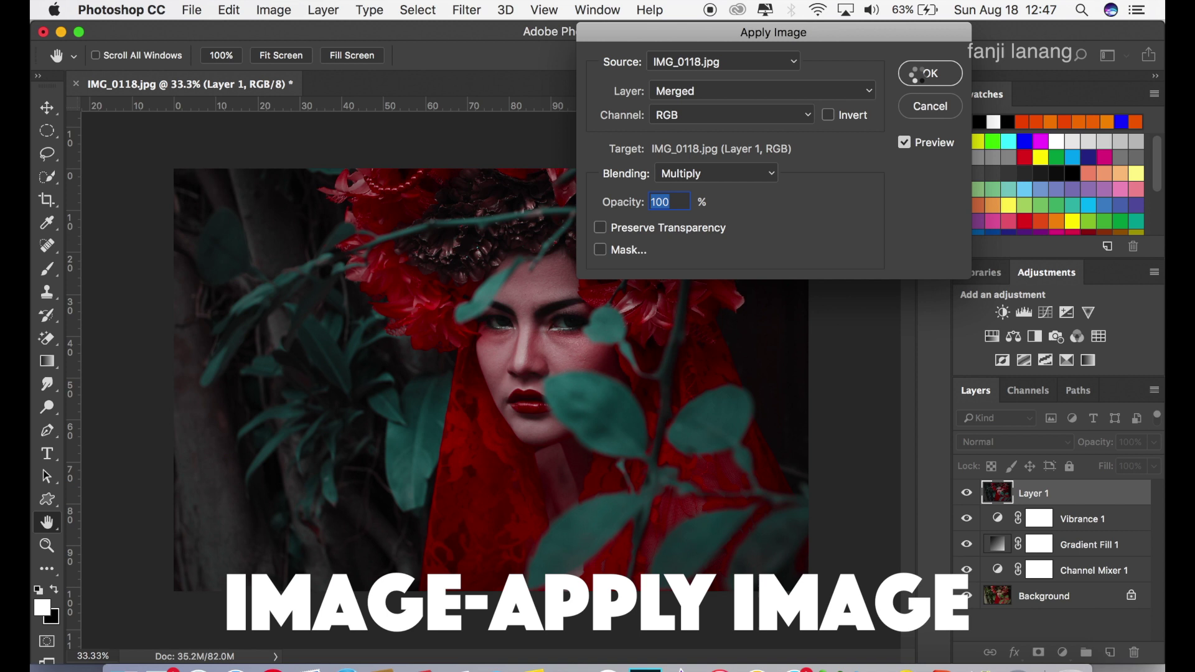
pyautogui.press('v')
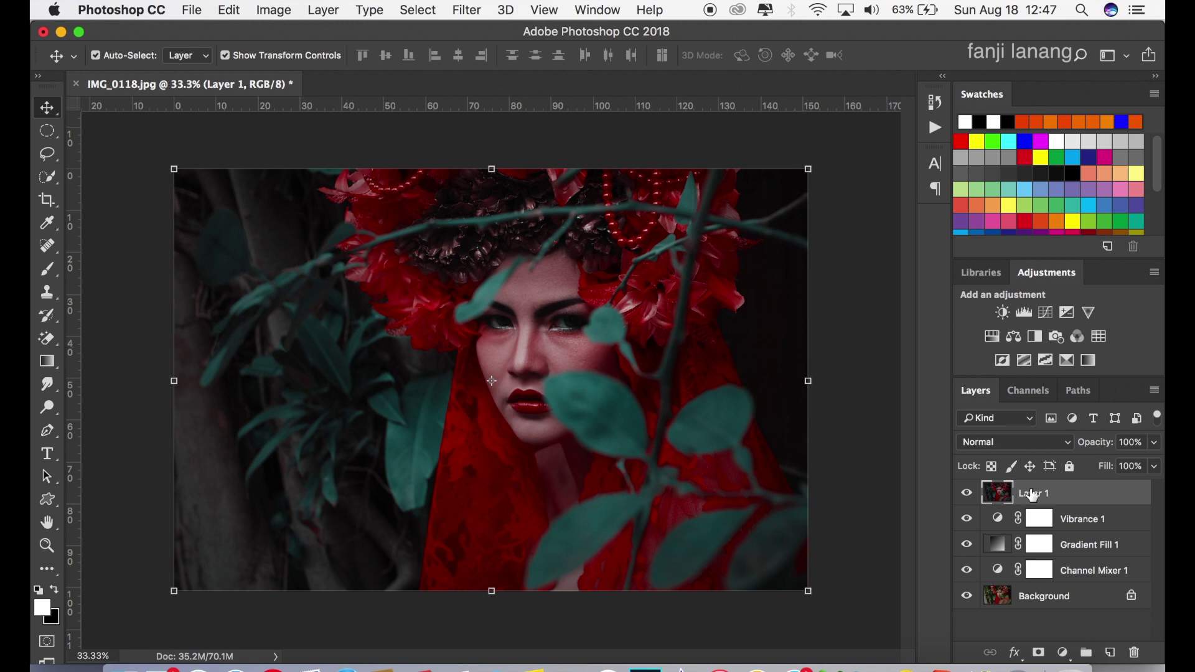
# Apply a 75-pixel Gaussian Blur to Layer 1
pyautogui.click(465, 11)
pyautogui.moveTo(558, 220)
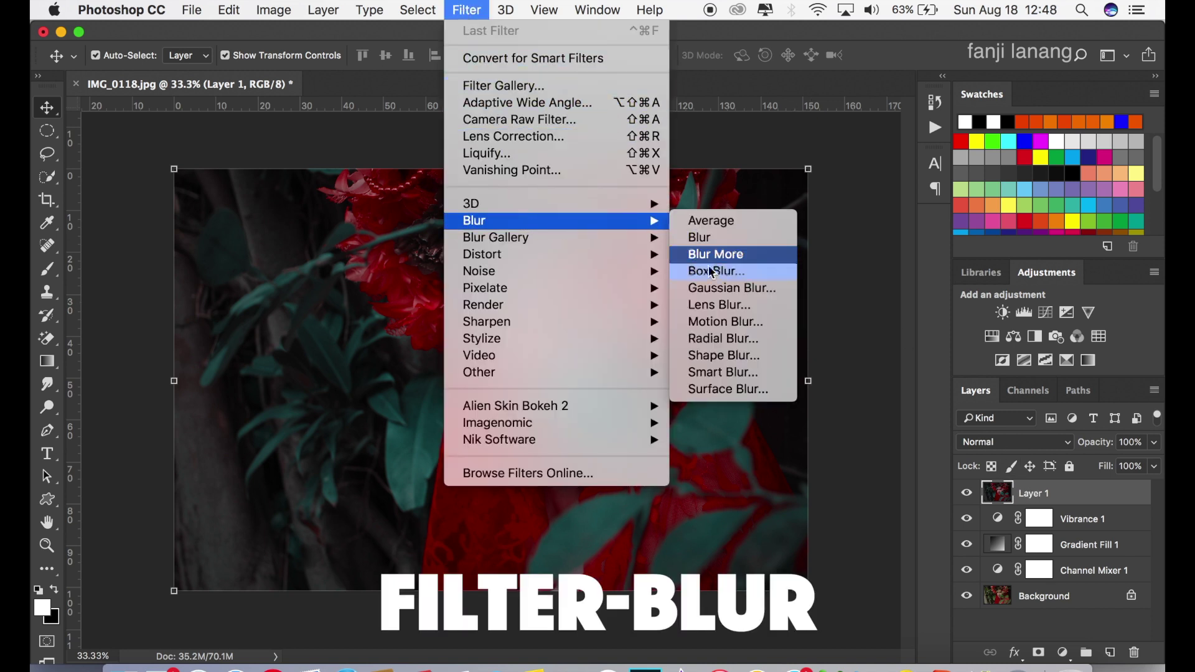
pyautogui.click(732, 287)
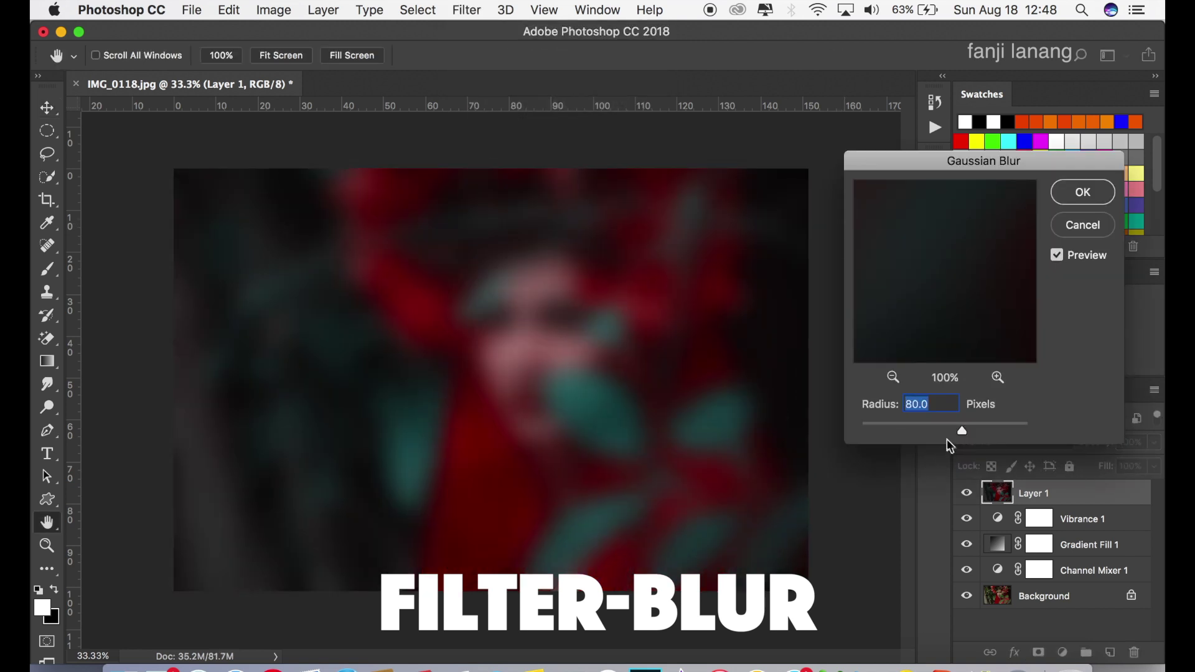
pyautogui.write('7')
pyautogui.write('5')
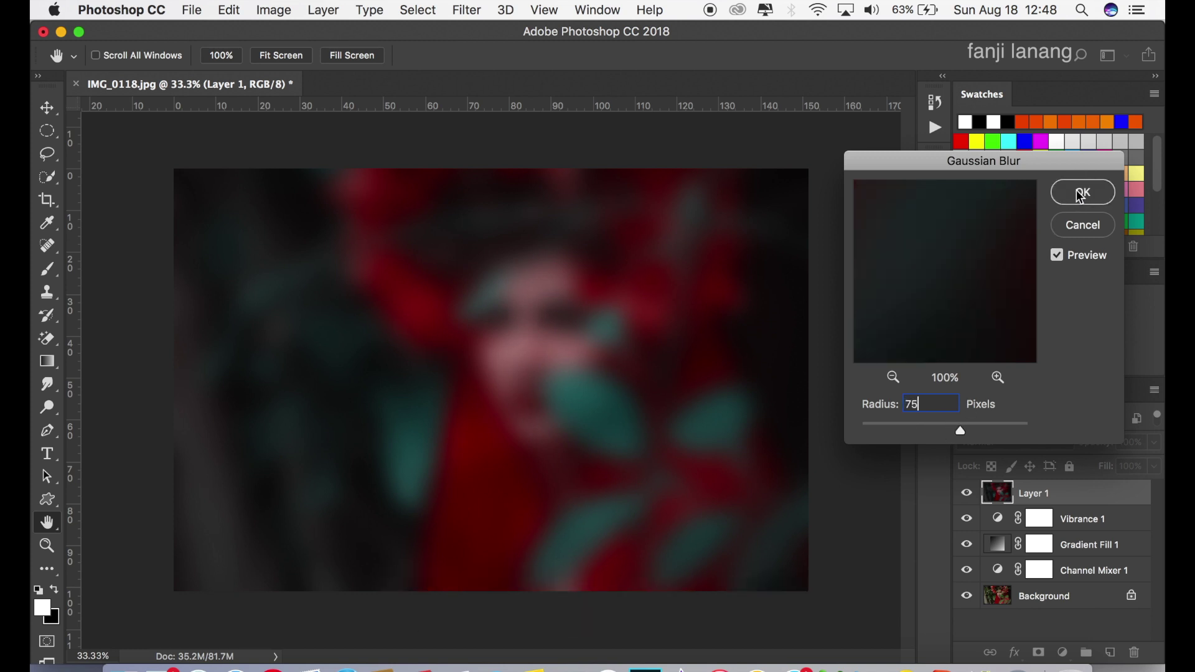
pyautogui.click(1082, 191)
# Set Layer 1's blend mode to Multiply with 50% opacity
pyautogui.press('v')
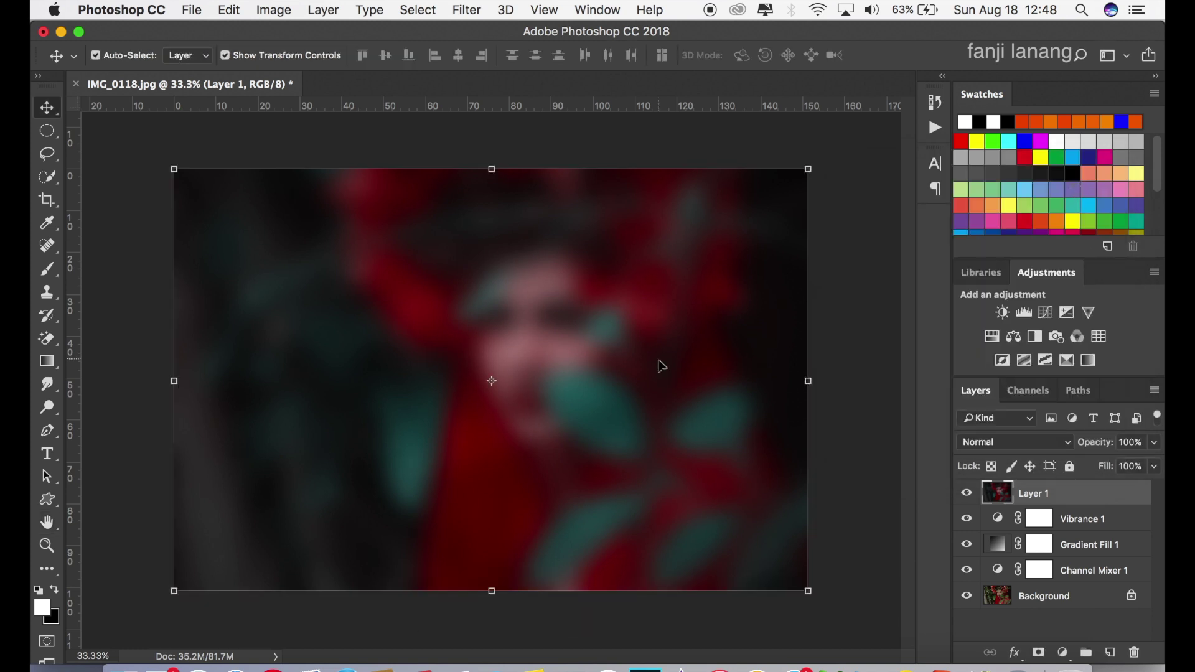
pyautogui.click(1011, 442)
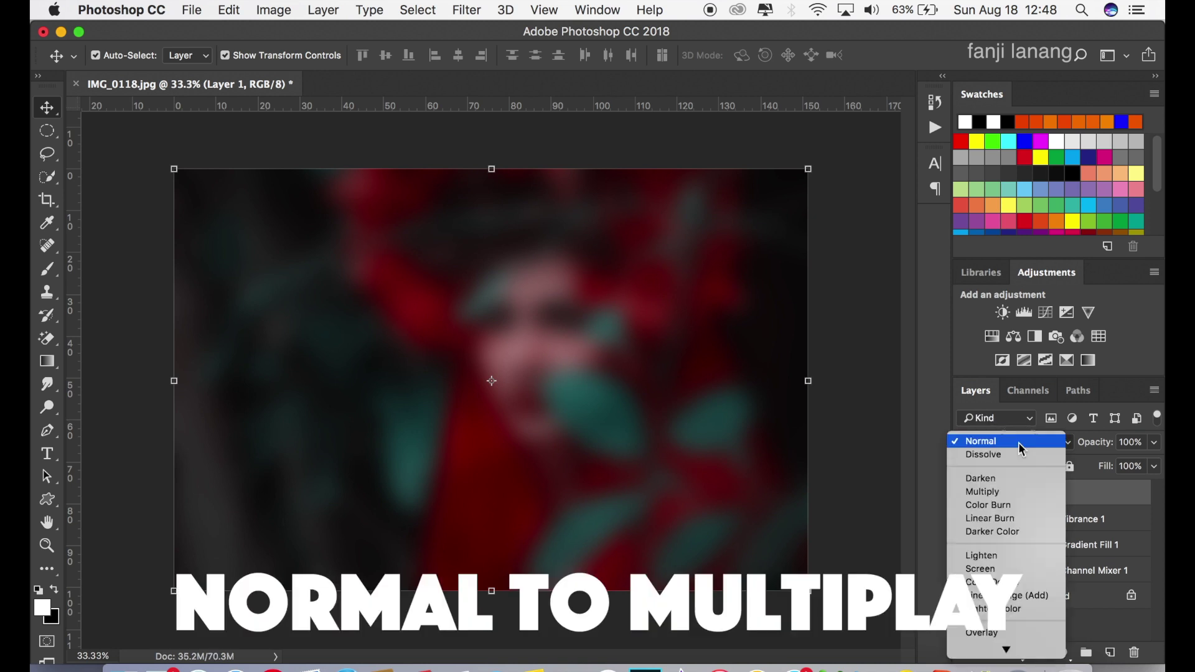
pyautogui.click(1008, 492)
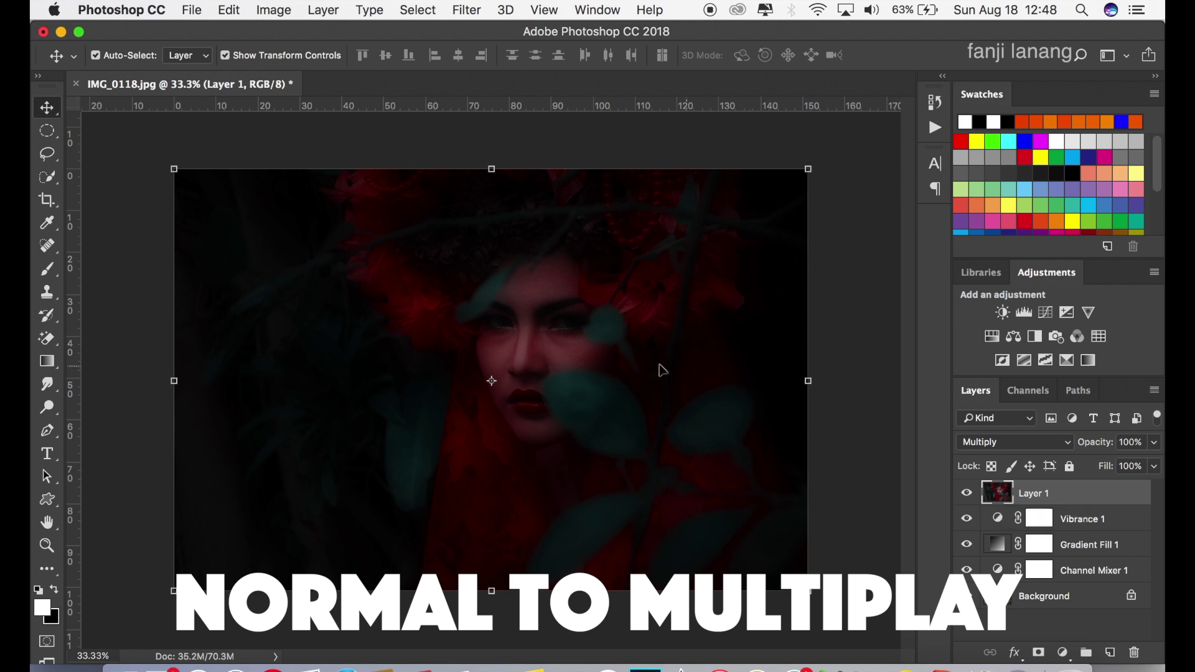
pyautogui.click(1155, 443)
pyautogui.moveTo(1157, 462); pyautogui.dragTo(1114, 465)
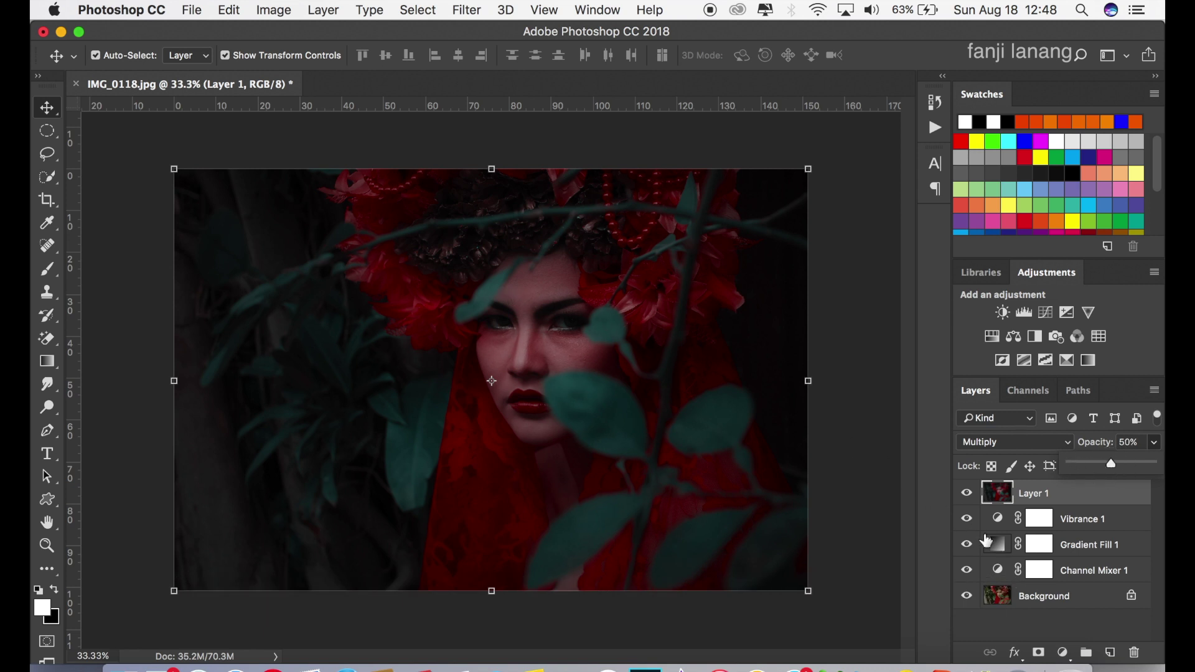
# Add a mask to Layer 1 and prepare a large soft black brush at about 51% opacity
pyautogui.click(1043, 651)
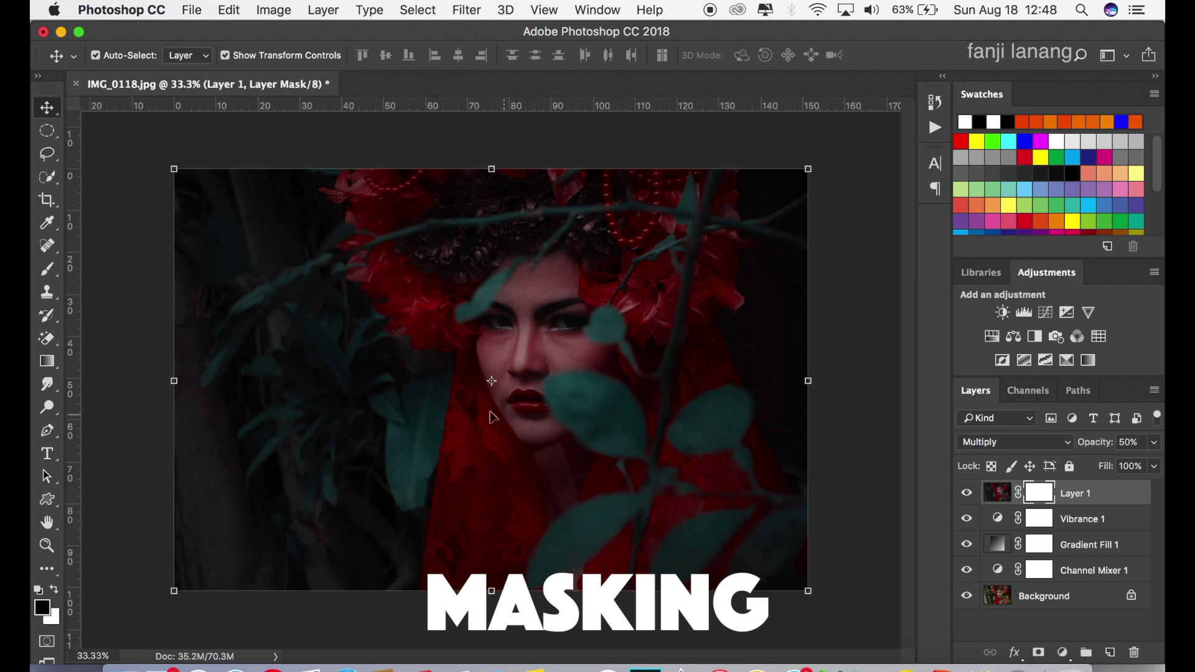
pyautogui.click(46, 269)
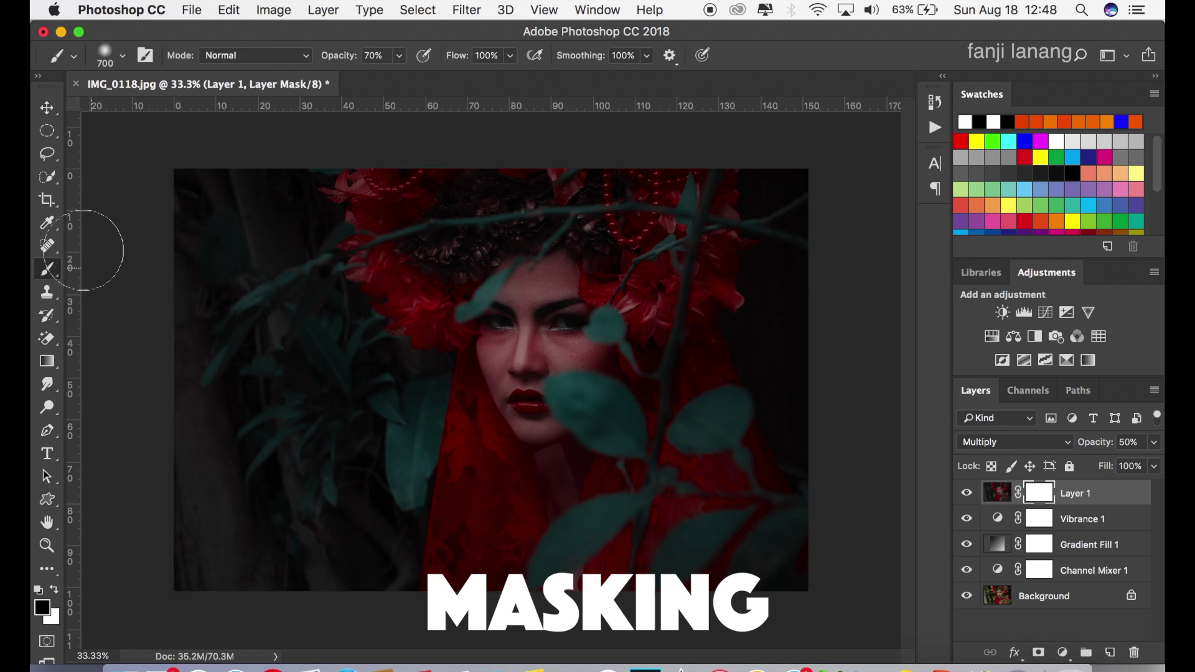
pyautogui.click(114, 61)
pyautogui.click(62, 187)
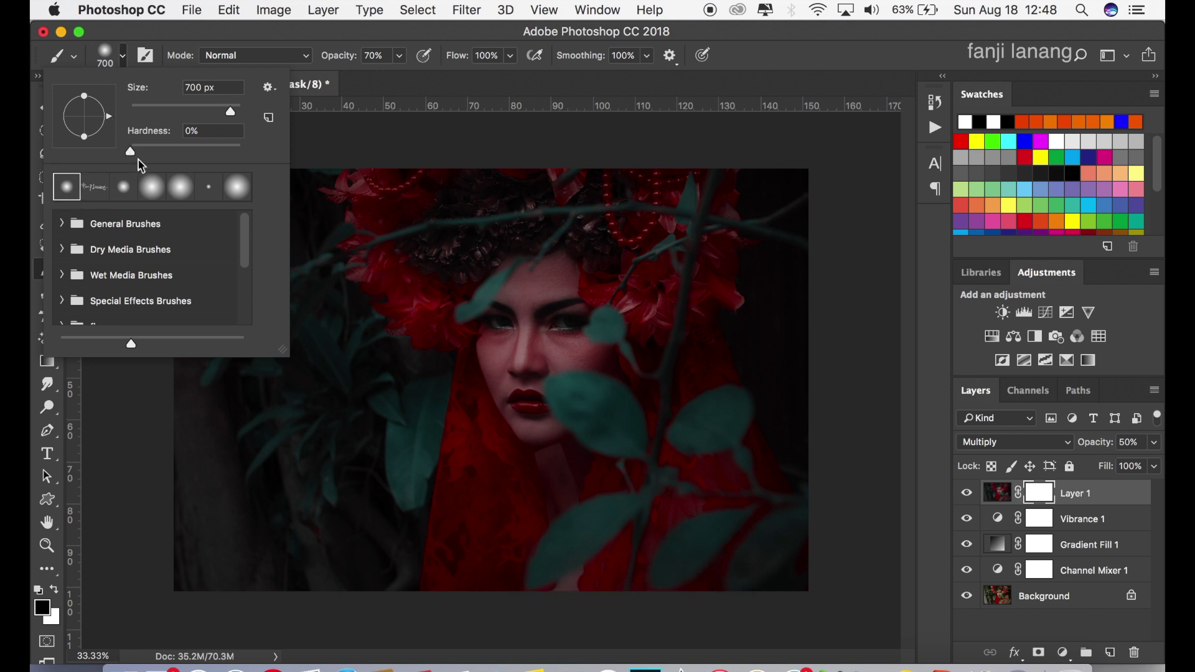
pyautogui.click(560, 90)
pyautogui.moveTo(400, 63)
pyautogui.mouseDown()
pyautogui.moveTo(329, 87)
pyautogui.moveTo(382, 89)
pyautogui.mouseUp()
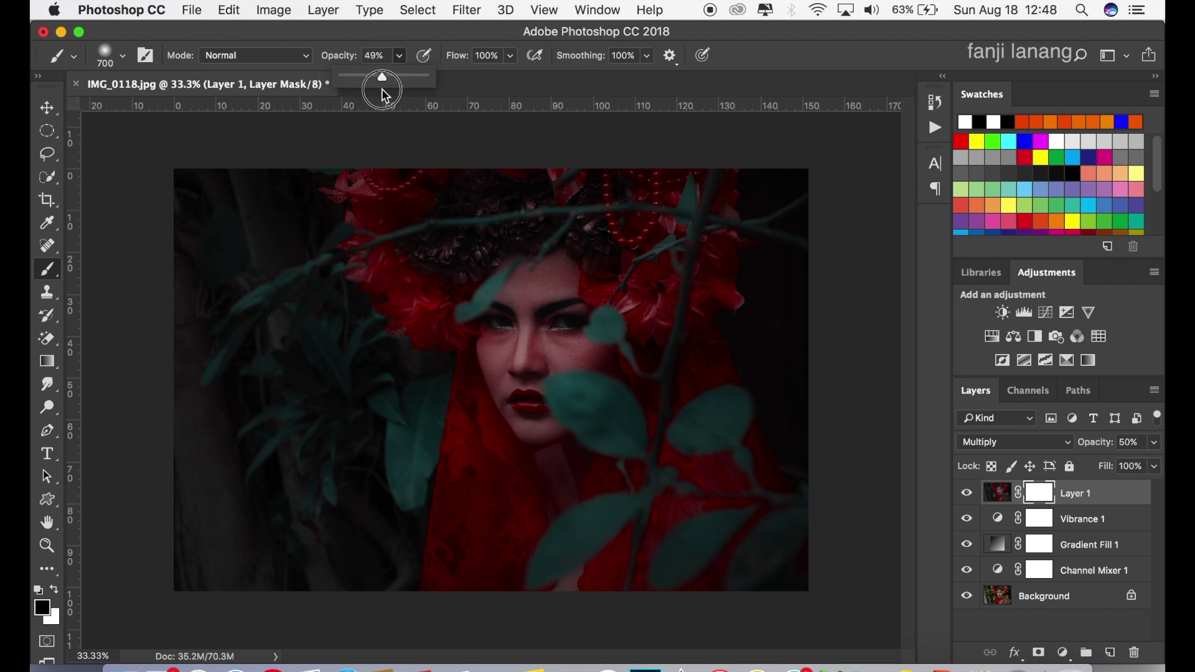
pyautogui.click(484, 90)
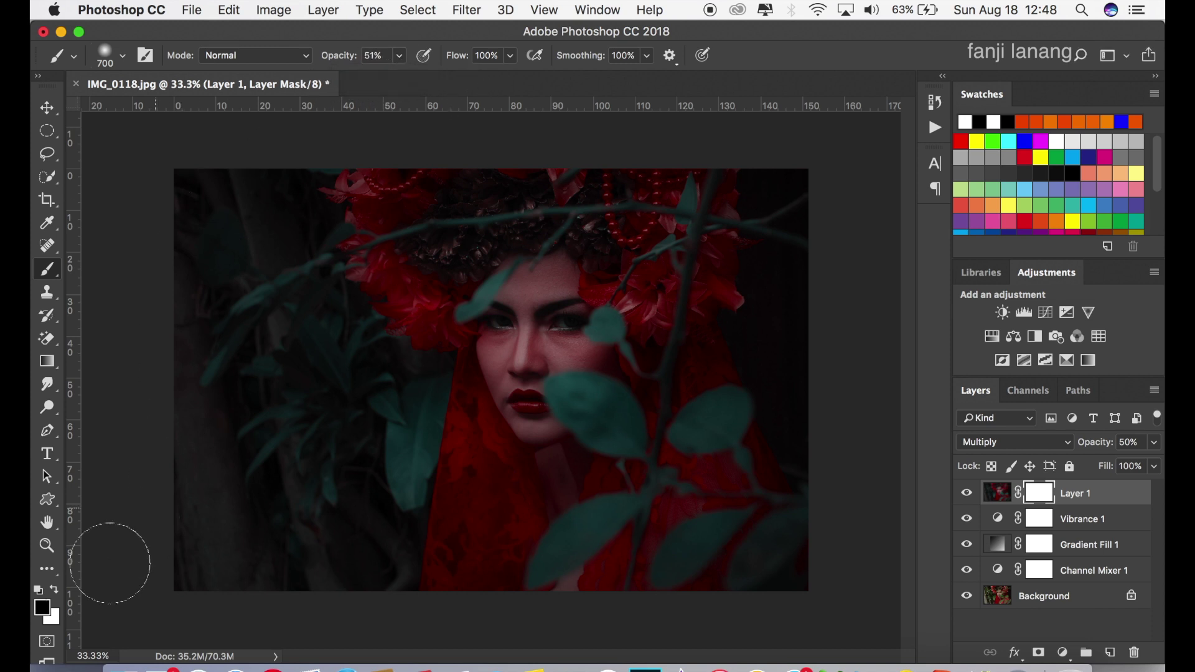
pyautogui.click(55, 592)
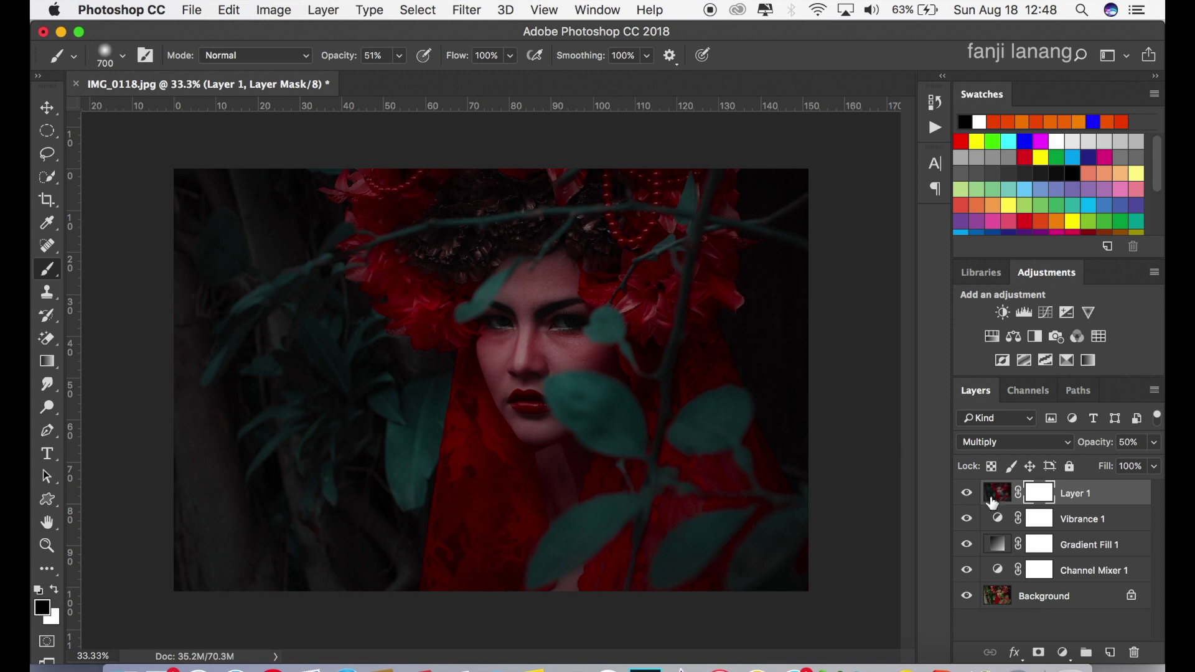
# Paint the mask over the face, neck and forehead with a smaller brush at 63% opacity
pyautogui.moveTo(549, 316); pyautogui.dragTo(561, 486)
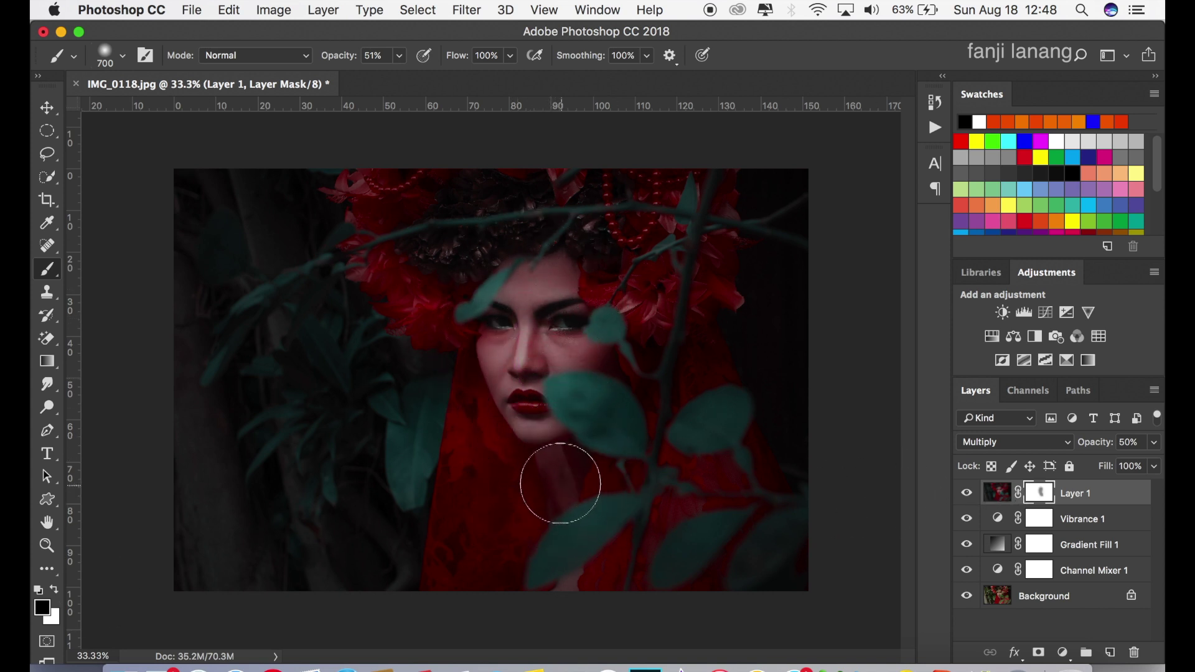
pyautogui.press('[')
pyautogui.press('[')
pyautogui.press('[')
pyautogui.press('[')
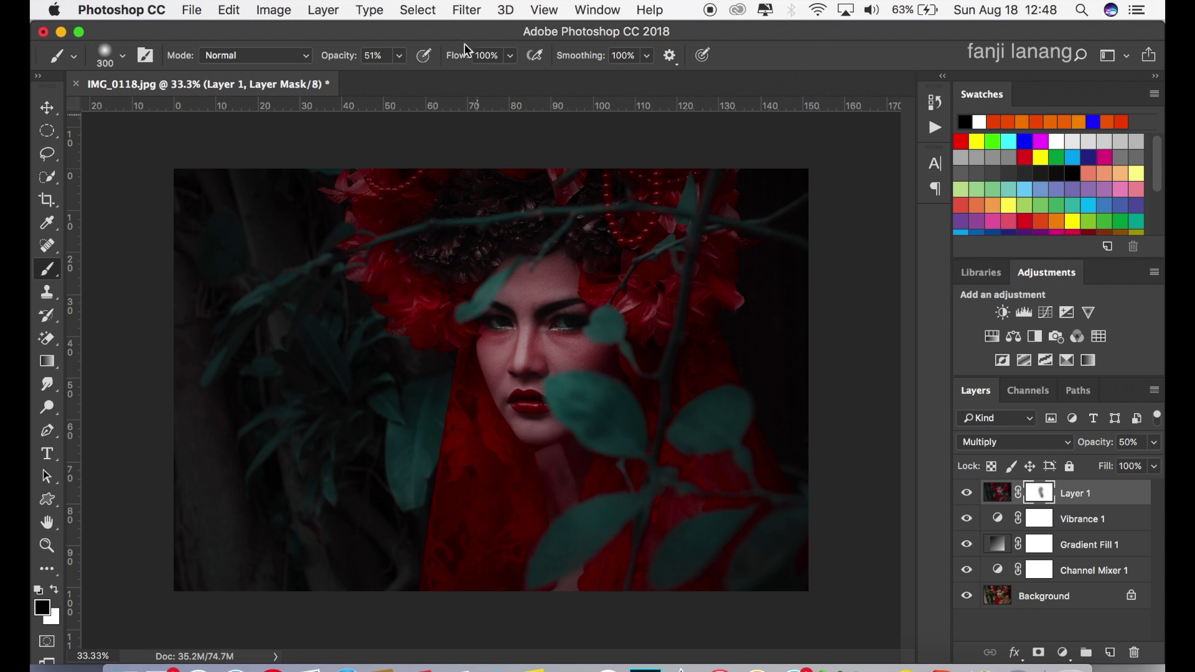
pyautogui.click(402, 60)
pyautogui.moveTo(400, 80); pyautogui.dragTo(410, 80)
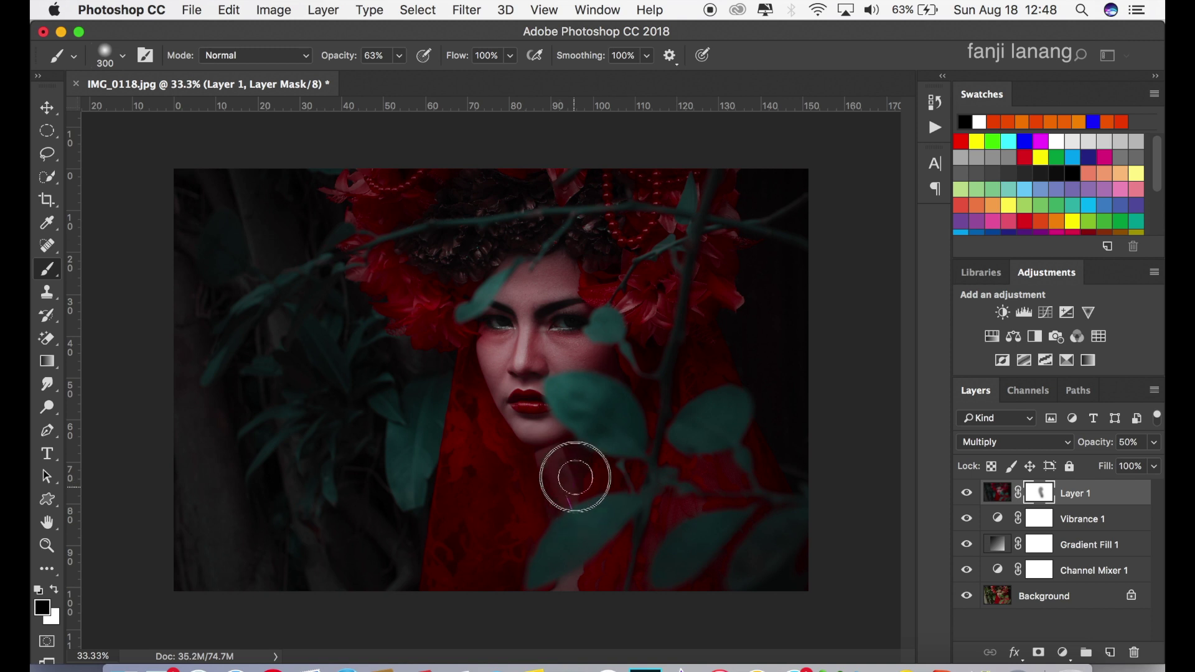
pyautogui.moveTo(565, 465)
pyautogui.mouseDown()
pyautogui.moveTo(560, 398)
pyautogui.moveTo(600, 352)
pyautogui.moveTo(611, 390)
pyautogui.moveTo(576, 293)
pyautogui.moveTo(534, 264)
pyautogui.moveTo(564, 608)
pyautogui.mouseUp()
pyautogui.moveTo(574, 488)
pyautogui.mouseDown()
pyautogui.moveTo(480, 342)
pyautogui.moveTo(547, 256)
pyautogui.moveTo(614, 368)
pyautogui.moveTo(548, 267)
pyautogui.moveTo(495, 262)
pyautogui.mouseUp()
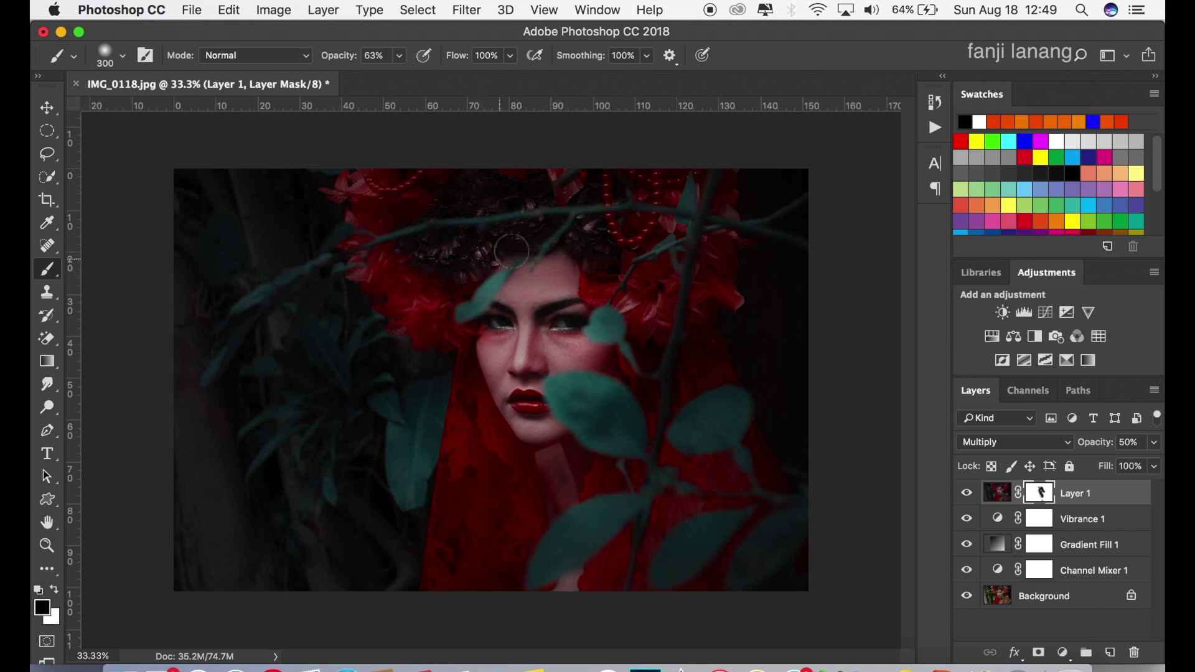
pyautogui.moveTo(563, 392)
pyautogui.mouseDown()
pyautogui.moveTo(532, 339)
pyautogui.moveTo(529, 411)
pyautogui.mouseUp()
# Add a Hue/Saturation adjustment layer with Hue set to +12
pyautogui.click(1063, 653)
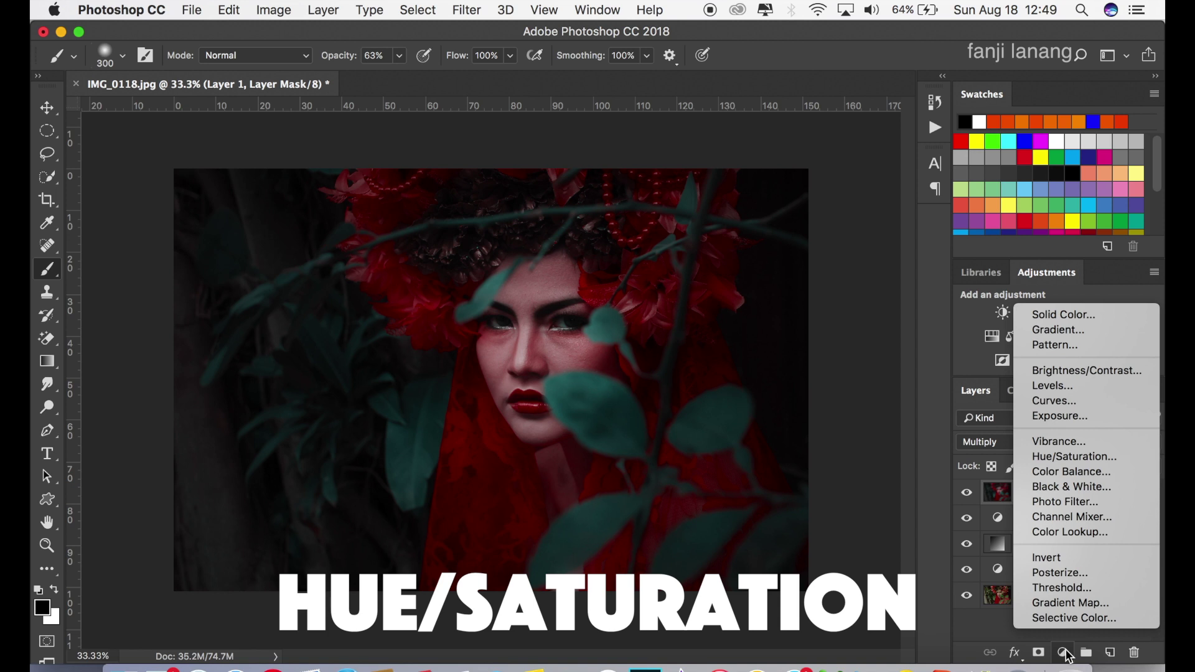
pyautogui.click(1065, 458)
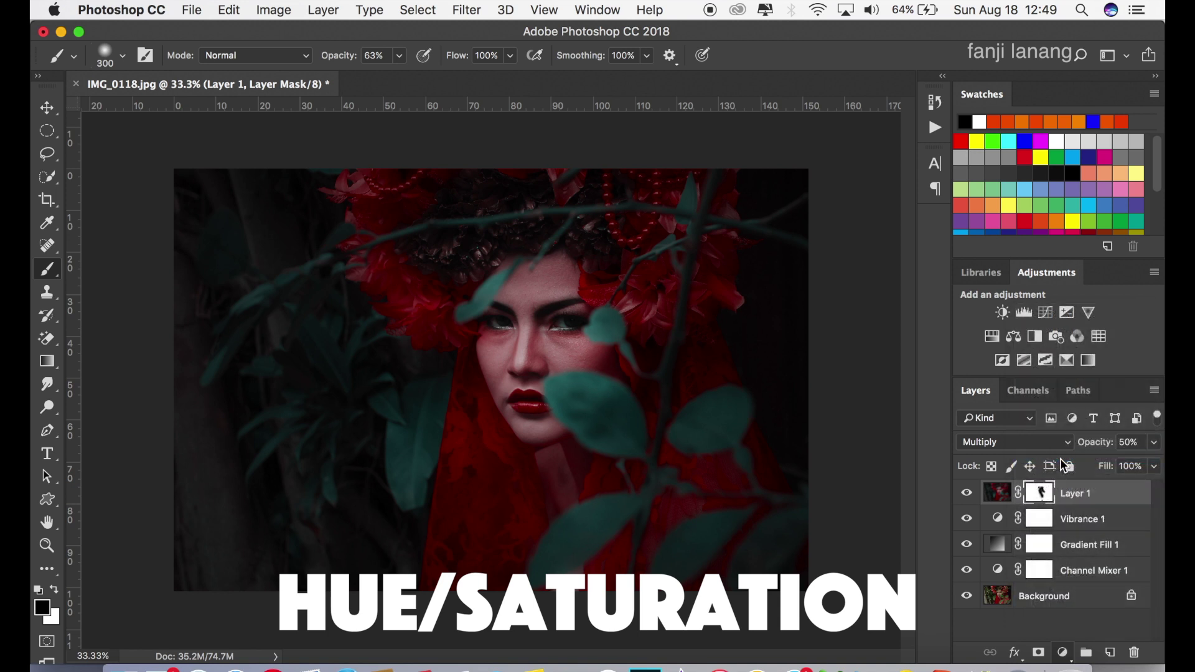
pyautogui.click(1047, 246)
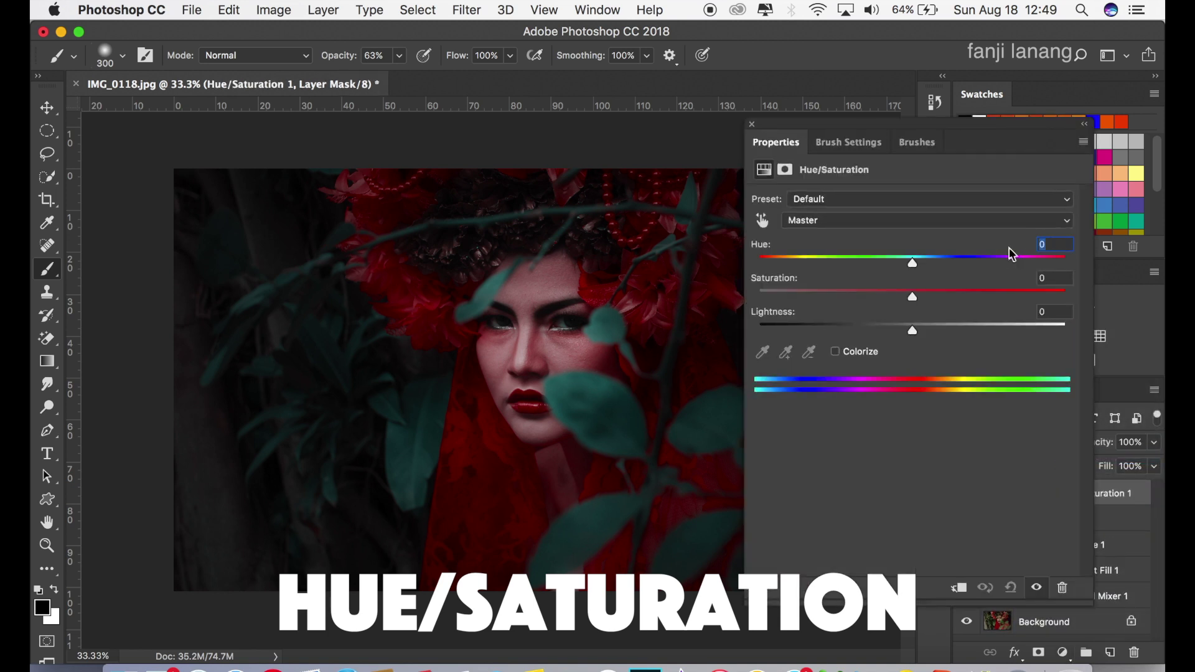
pyautogui.write('1')
pyautogui.write('0')
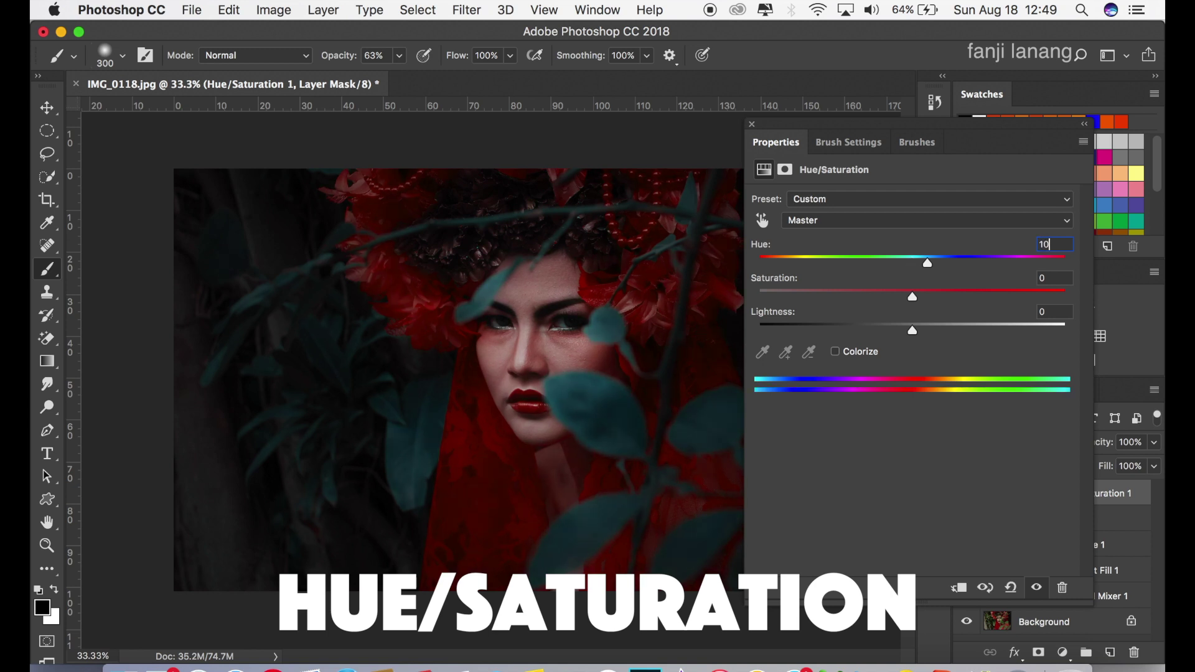
pyautogui.press('BackSpace')
pyautogui.write('2')
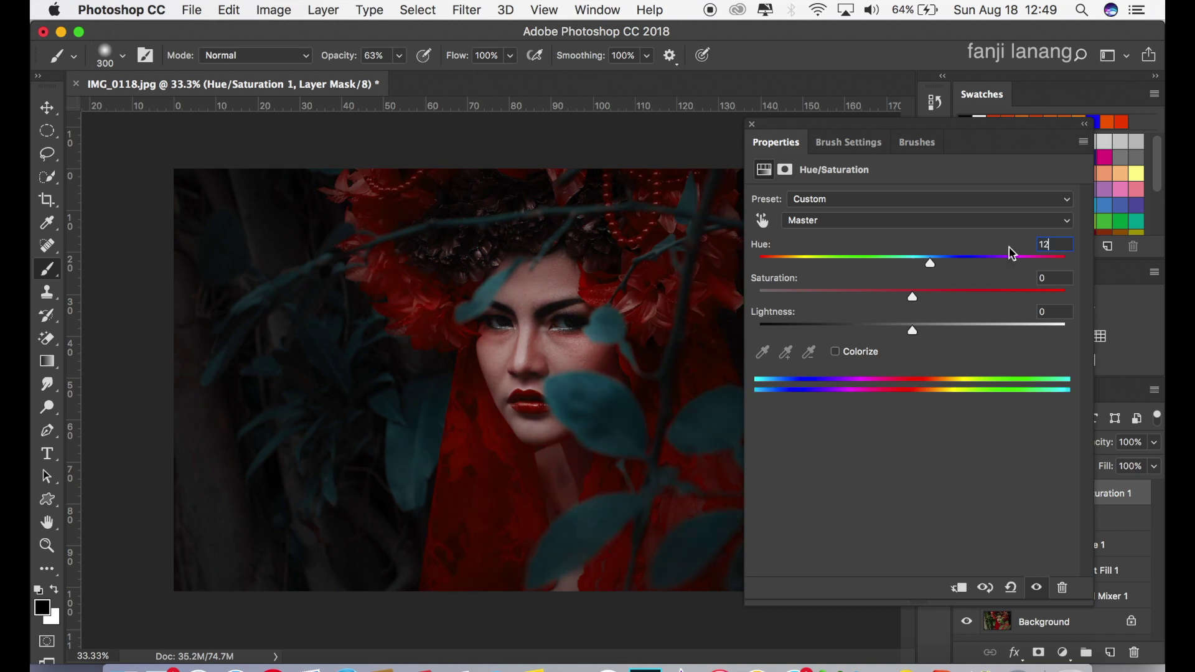
pyautogui.click(752, 124)
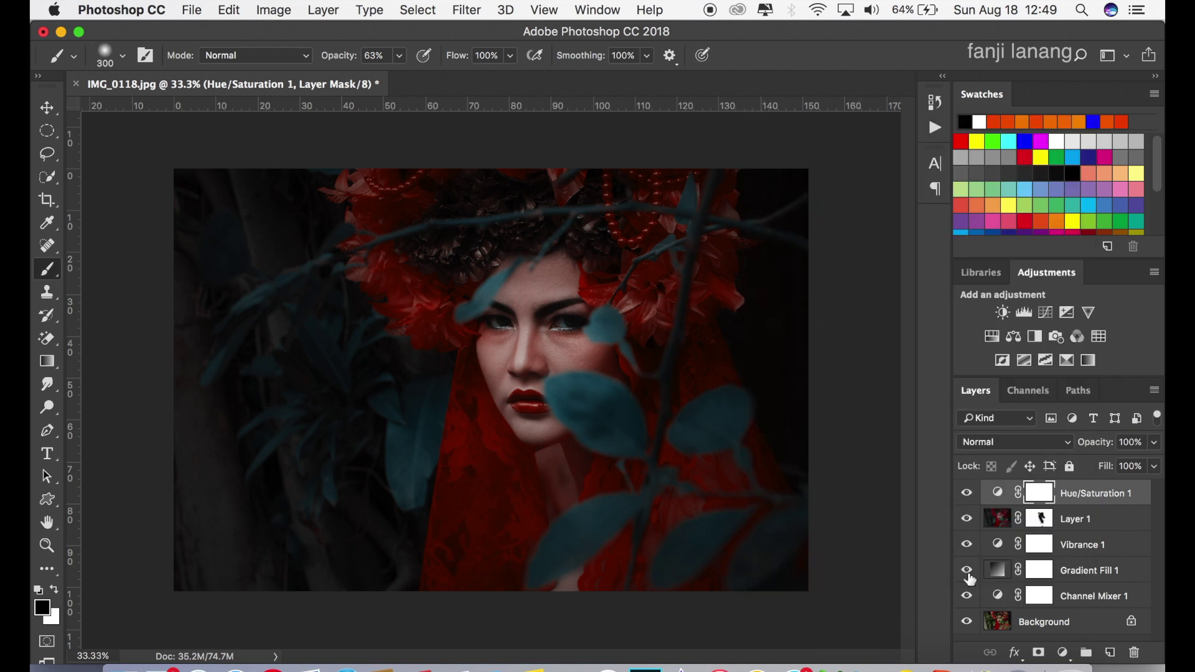
# Add a Color Balance adjustment layer with shadows set to Cyan/Red −10 and Magenta/Green +5
pyautogui.click(1065, 652)
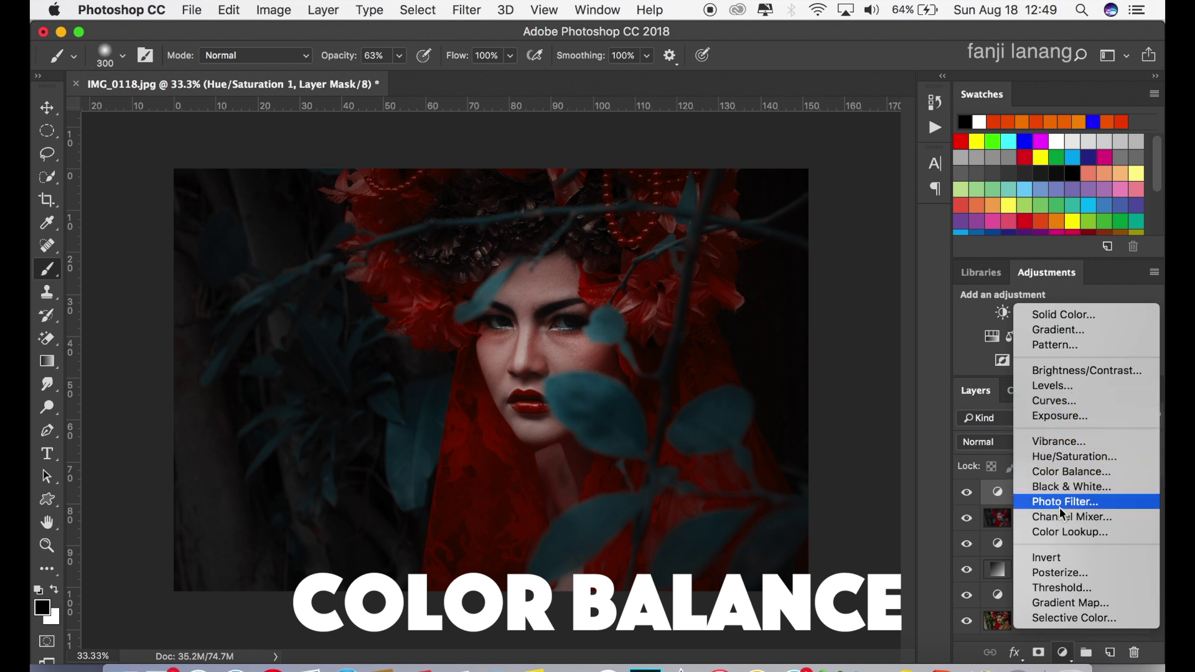
pyautogui.click(1078, 476)
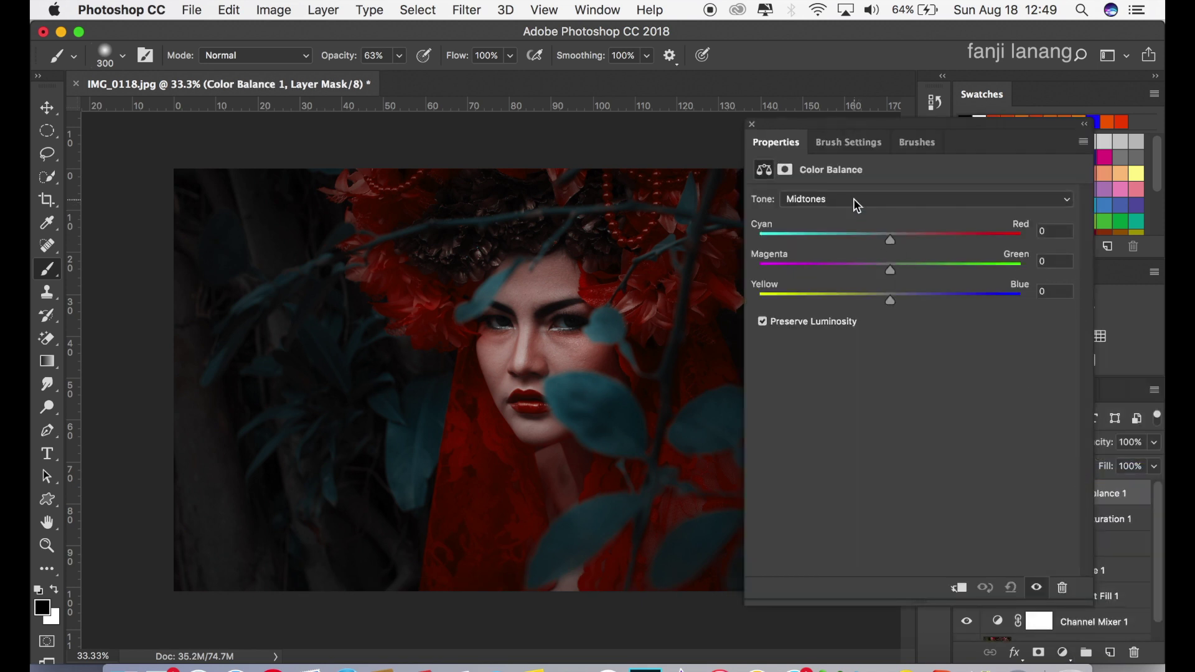
pyautogui.click(856, 205)
pyautogui.click(836, 185)
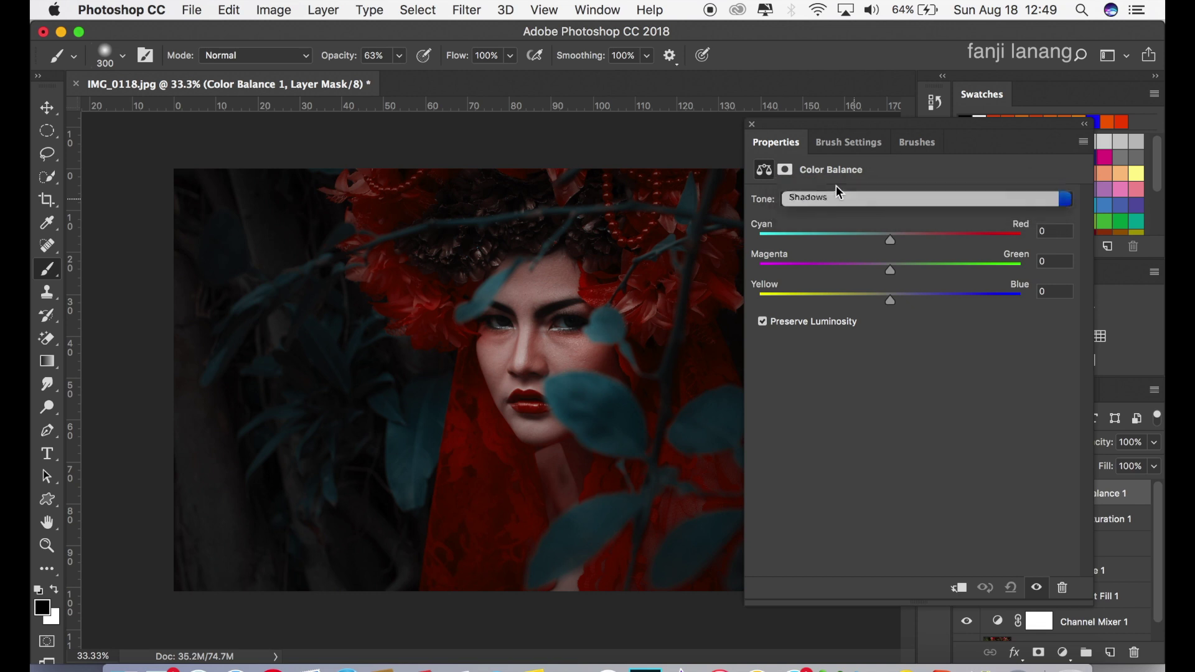
pyautogui.click(1039, 231)
pyautogui.write('-10')
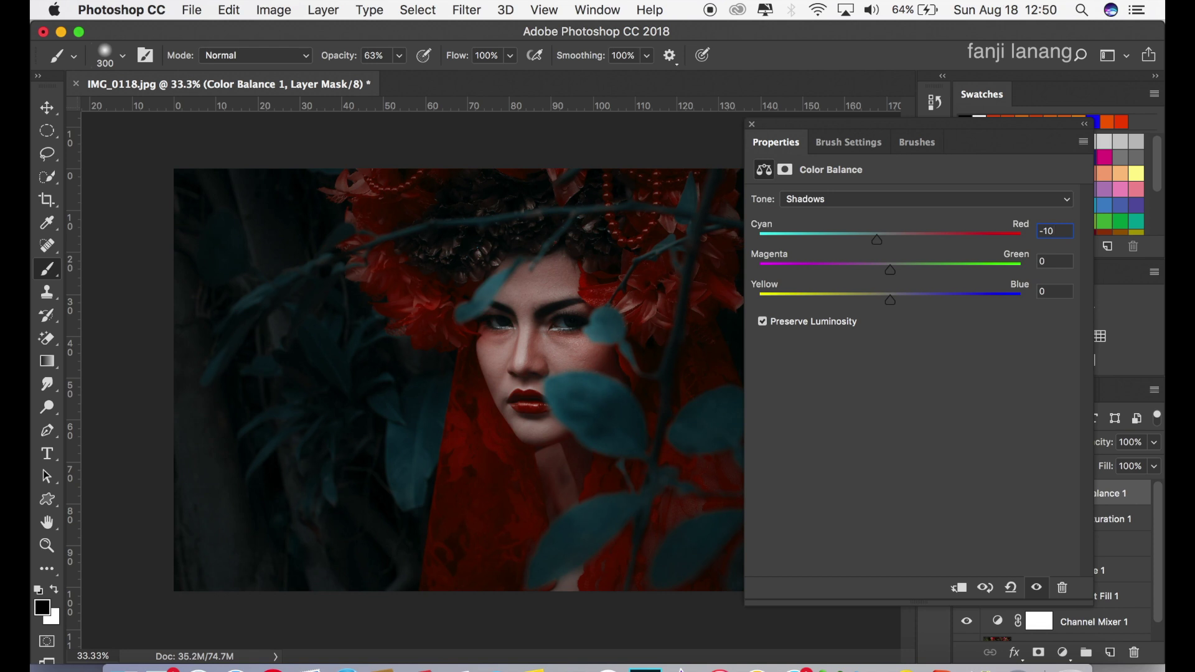
pyautogui.click(1050, 264)
pyautogui.click(1053, 294)
pyautogui.click(753, 125)
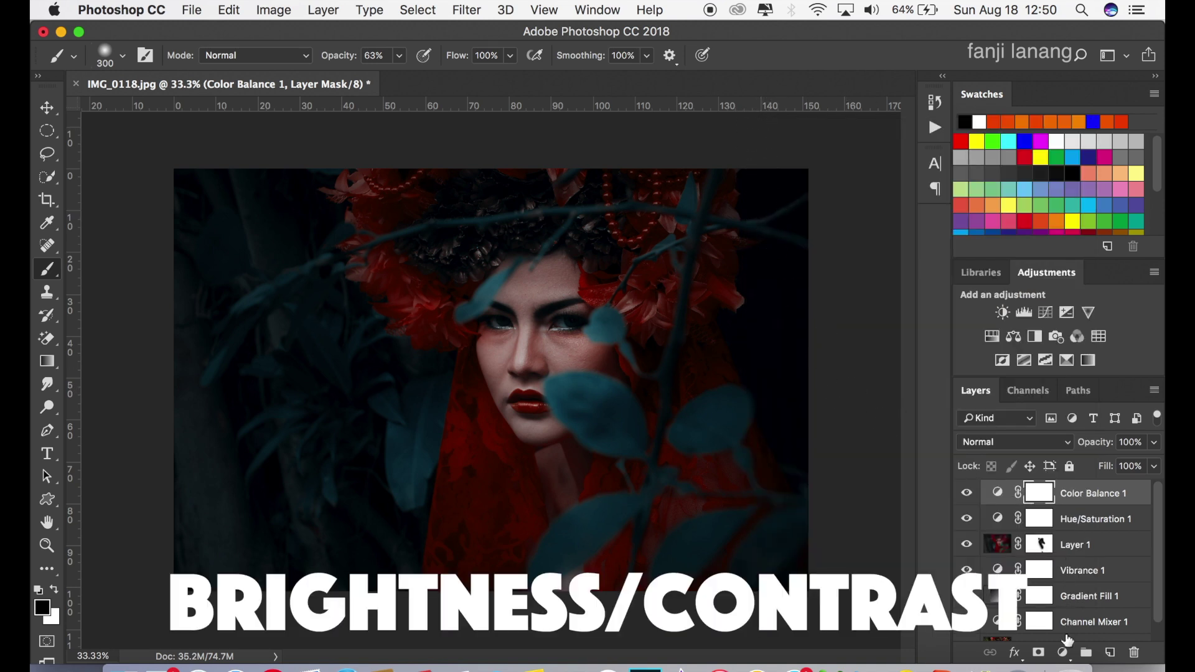
# Add a Brightness/Contrast adjustment layer with brightness set to 20
pyautogui.click(1064, 653)
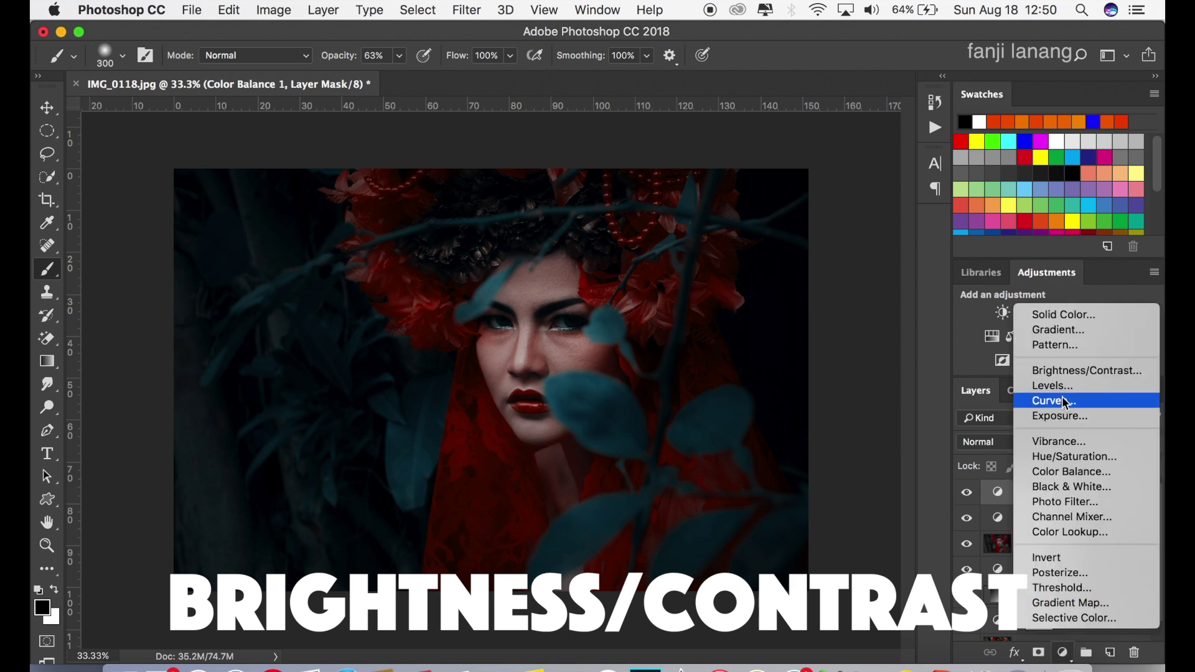
pyautogui.click(1081, 372)
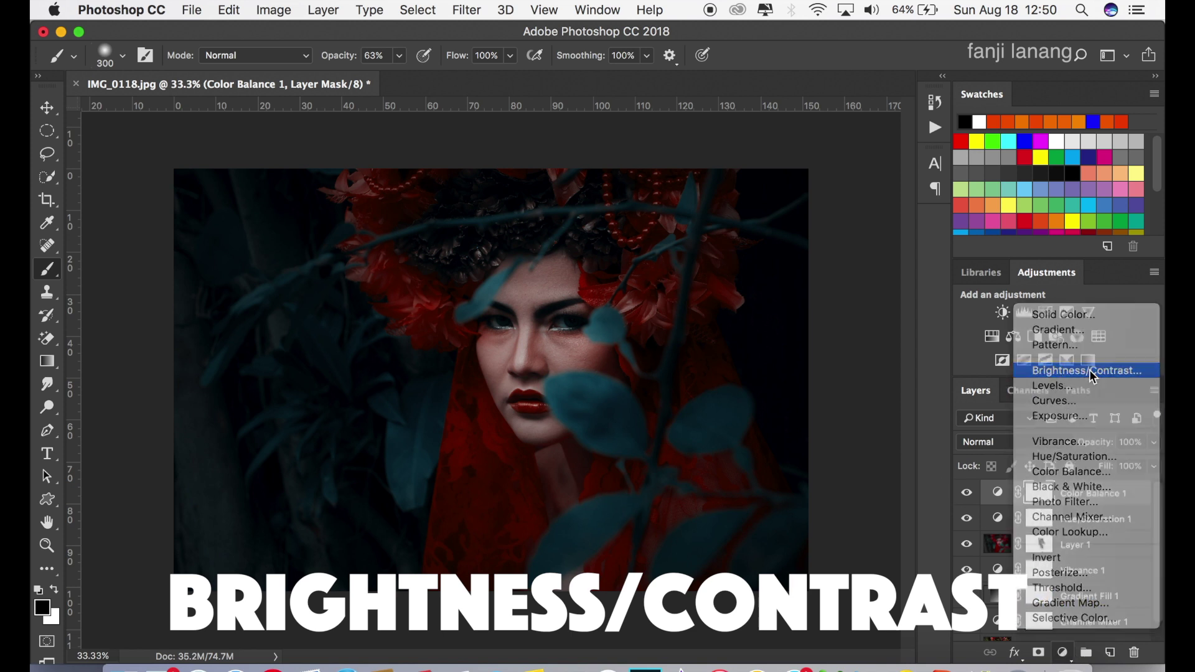
pyautogui.click(1060, 224)
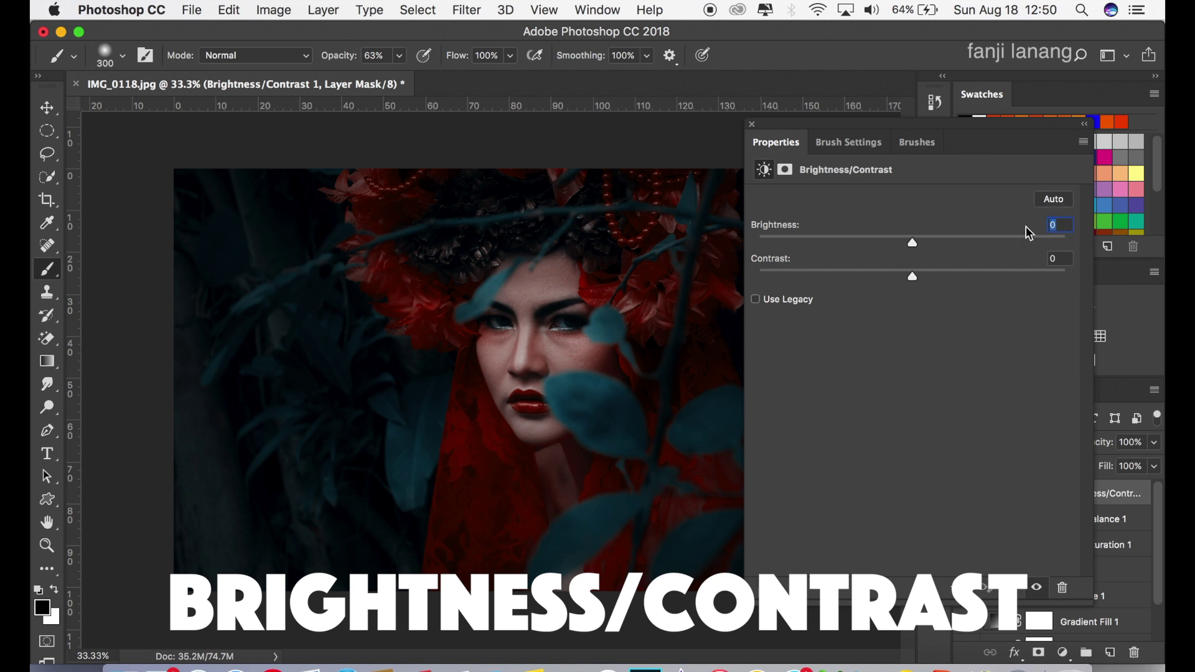
pyautogui.write('20')
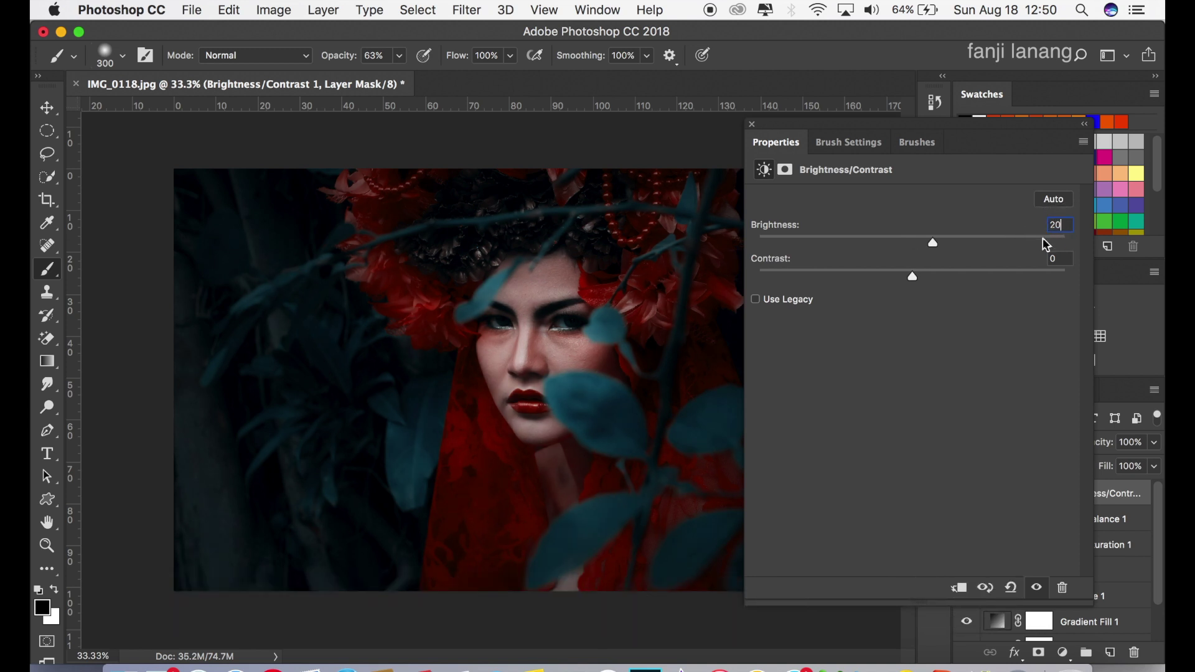
pyautogui.click(1058, 259)
pyautogui.click(752, 124)
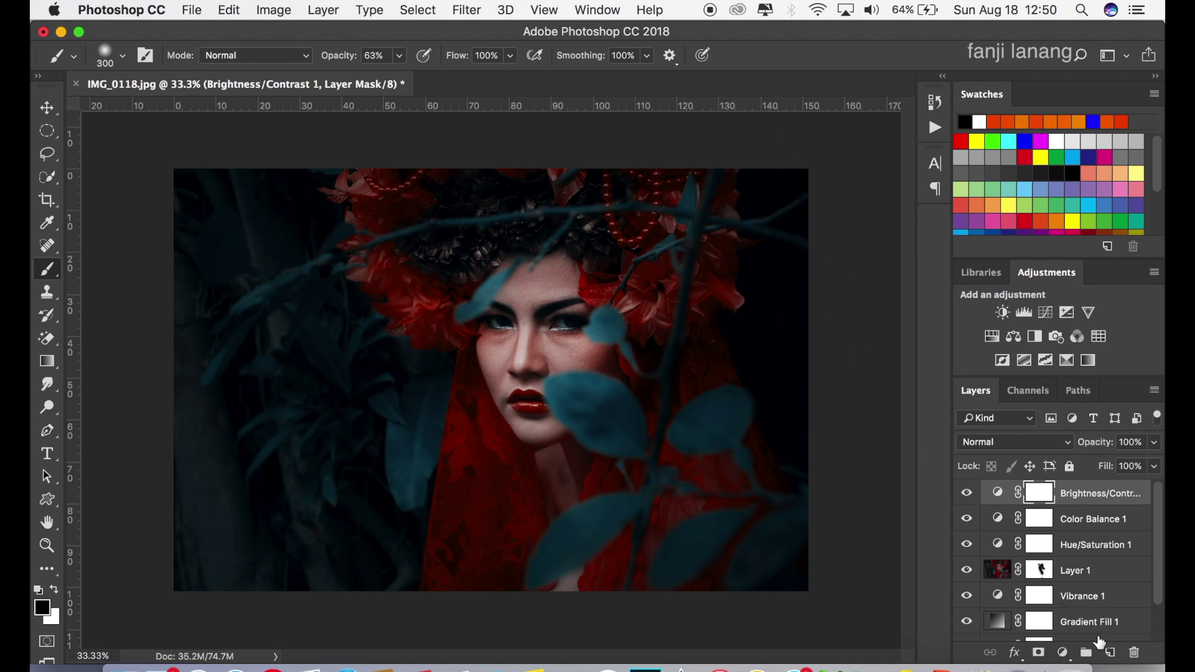
# On a new layer, set up a white signature brush preset enlarged to size 500
pyautogui.click(1110, 652)
pyautogui.press('x')
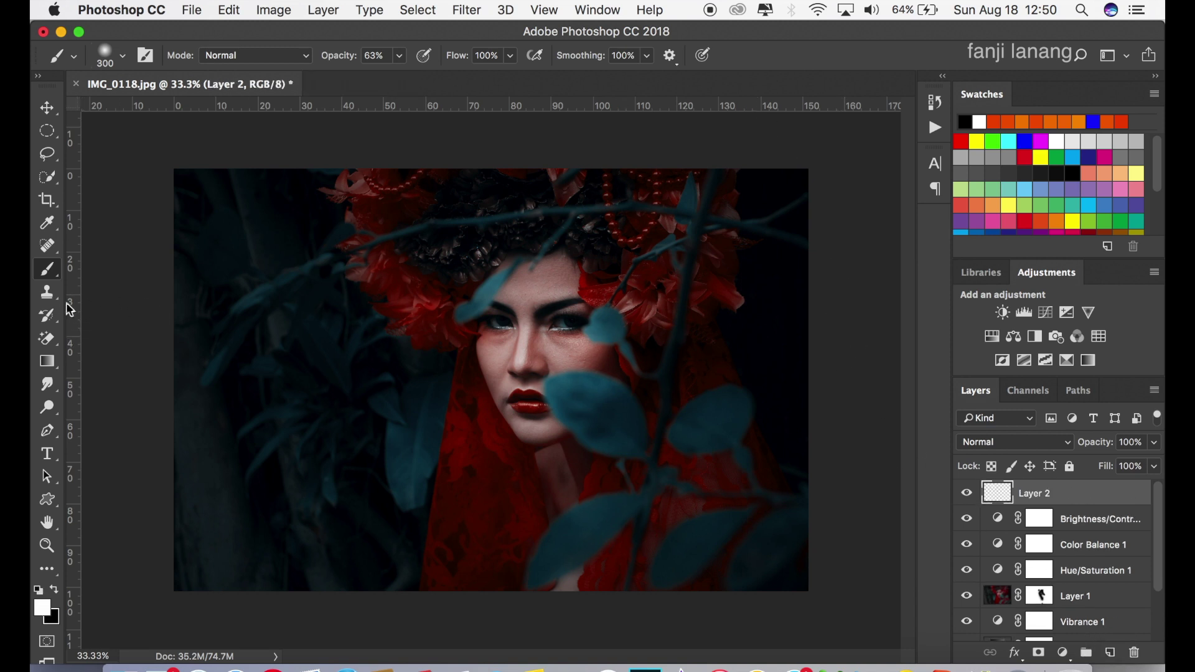
pyautogui.click(122, 56)
pyautogui.click(104, 188)
pyautogui.click(853, 66)
pyautogui.click(54, 589)
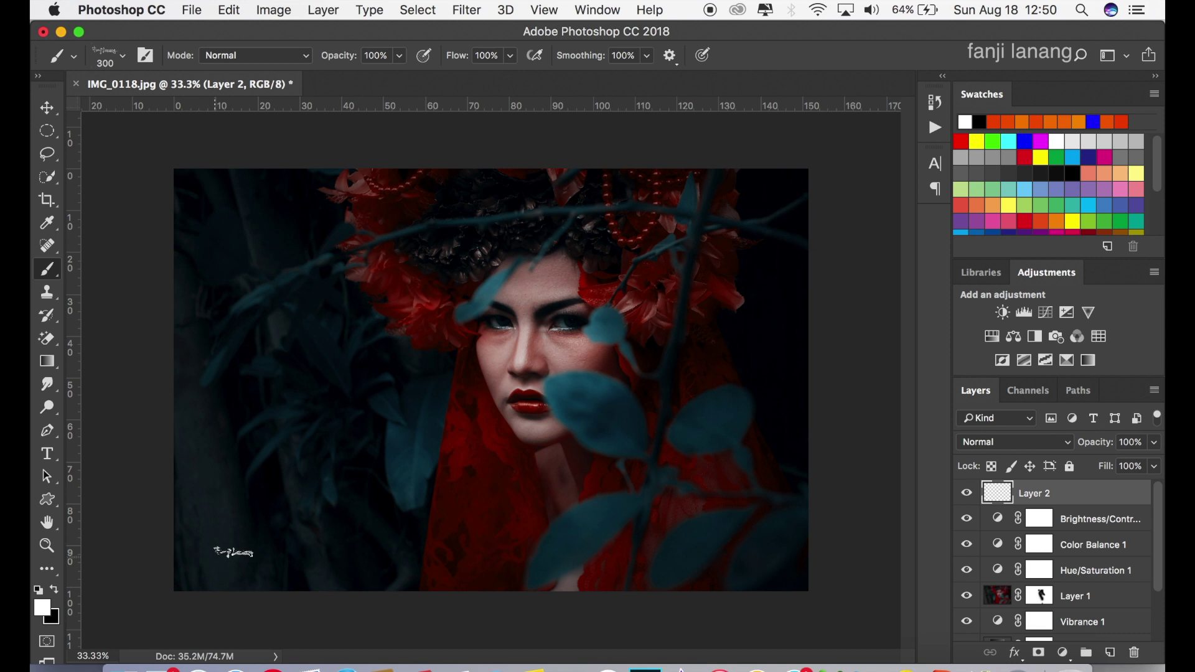
pyautogui.press(']')
pyautogui.press(']')
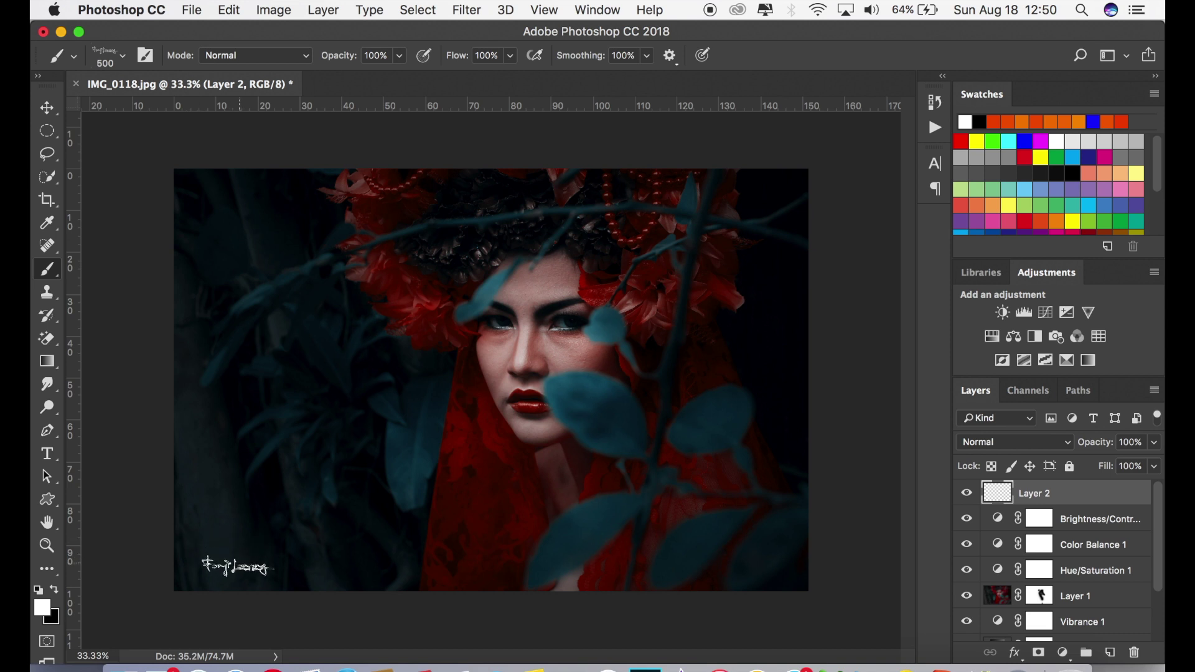